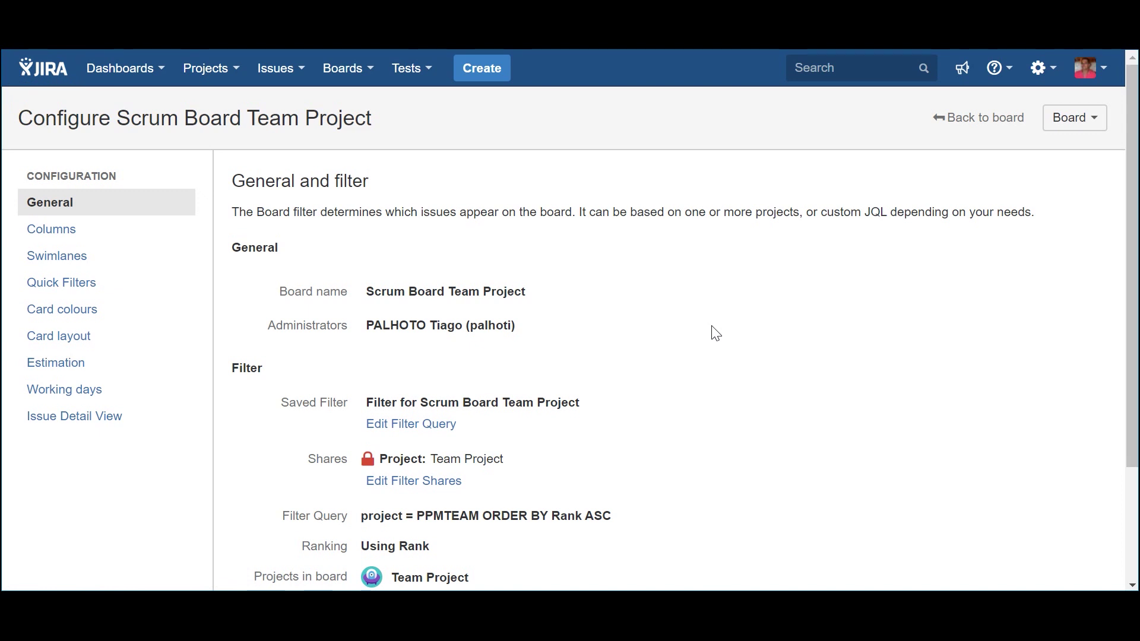
# Step: Add Bug, Enabler Story, User Story, Sub-task and Epic to the filter query's issue types
pyautogui.click(401, 434)
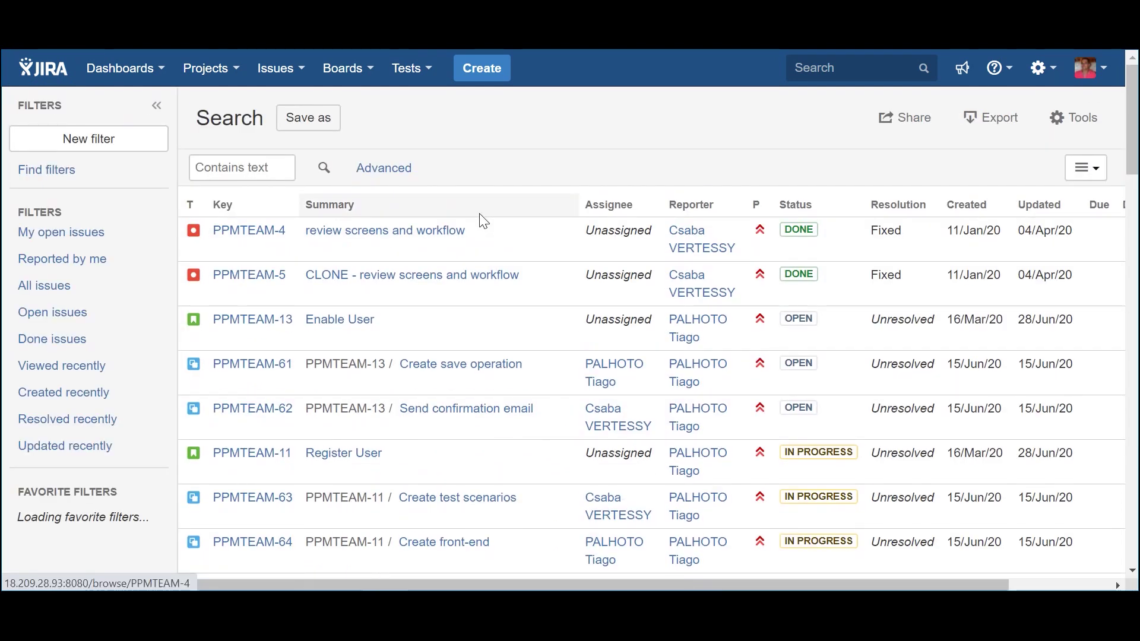
pyautogui.click(327, 171)
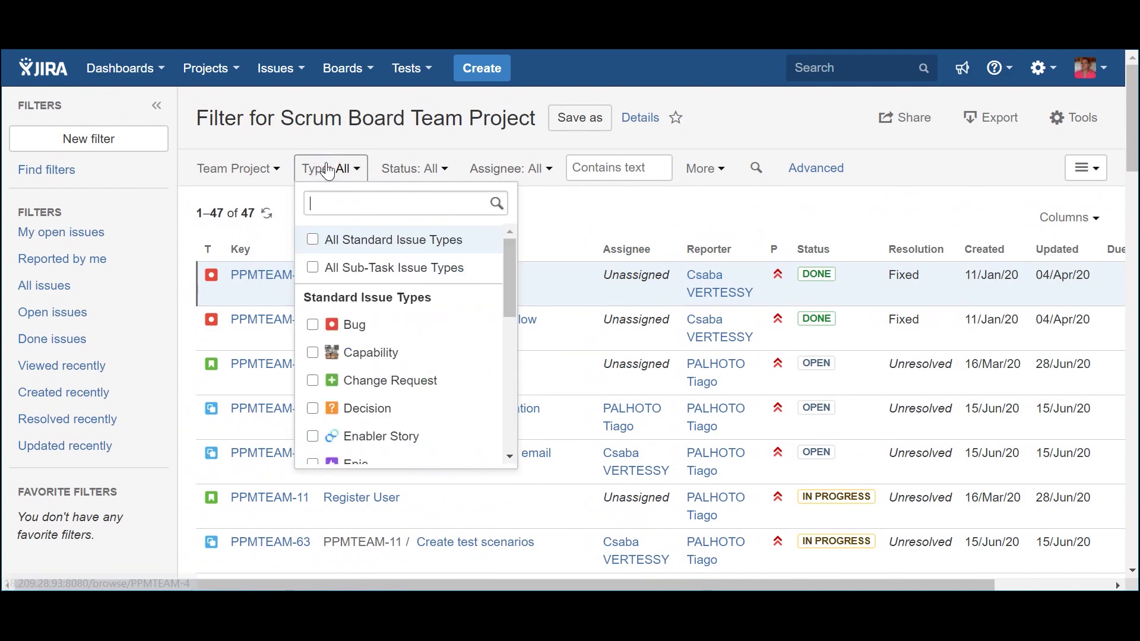
pyautogui.click(312, 326)
pyautogui.scroll(-1, 315, 357)
pyautogui.click(313, 397)
pyautogui.scroll(-8, 318, 371)
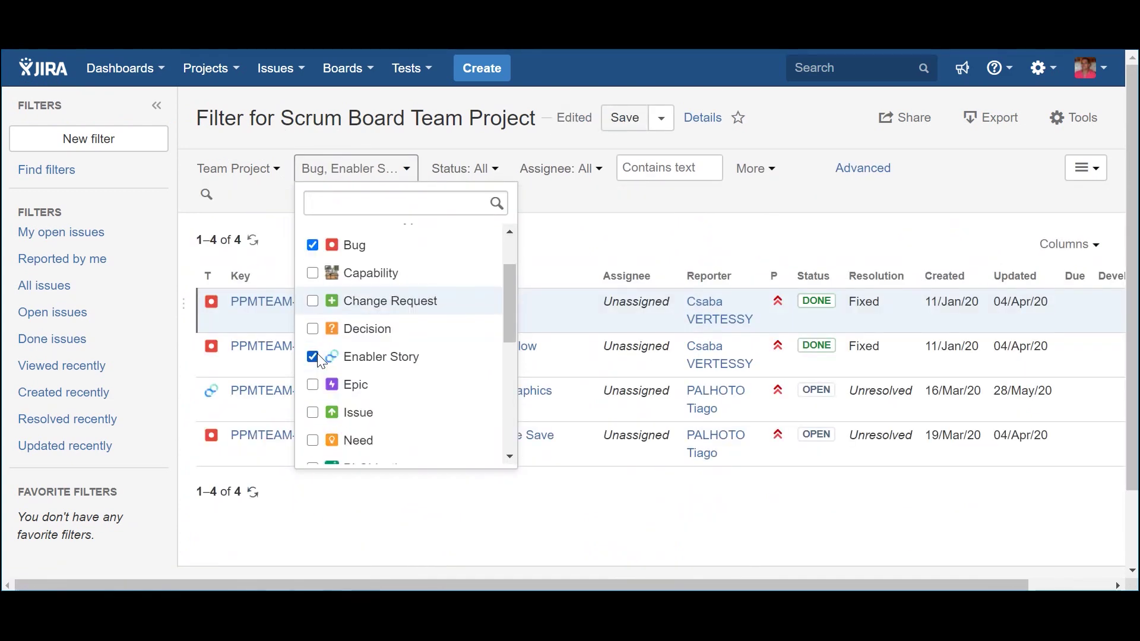
pyautogui.click(313, 441)
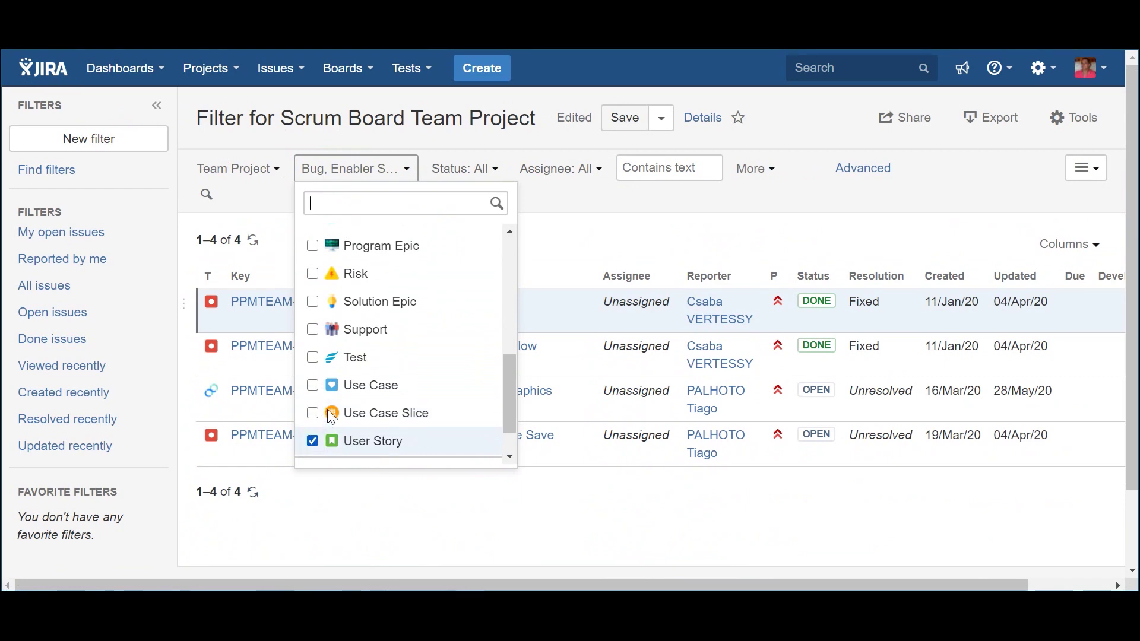
pyautogui.scroll(10, 328, 415)
pyautogui.scroll(-10, 326, 416)
pyautogui.click(312, 448)
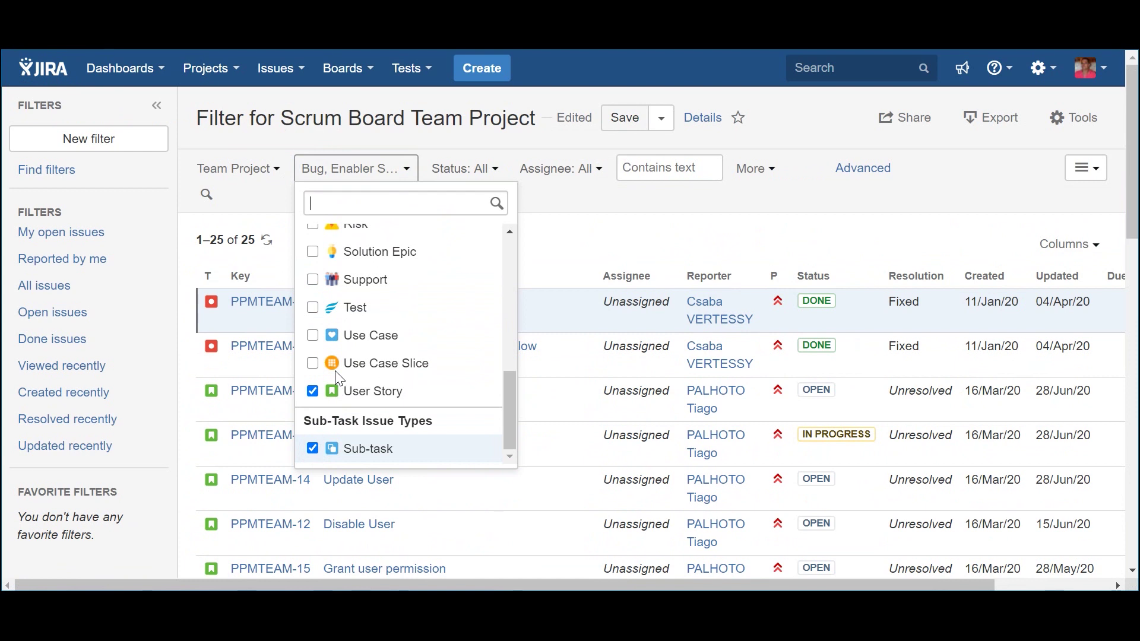
pyautogui.scroll(4, 339, 378)
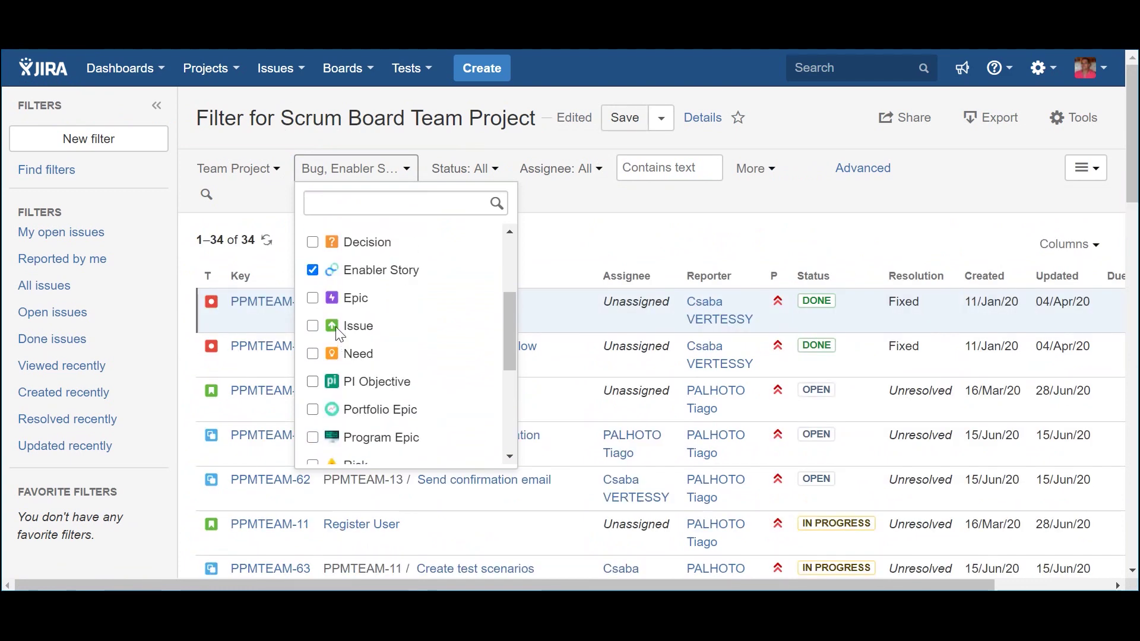
pyautogui.click(312, 299)
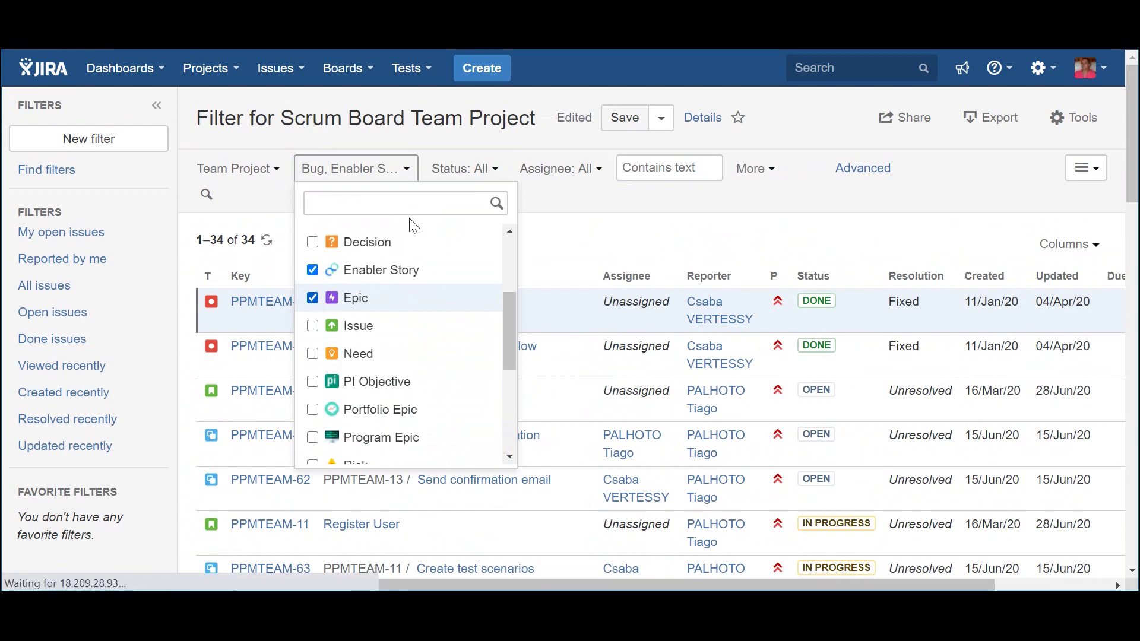
# Step: Save the updated board filter query
pyautogui.click(557, 197)
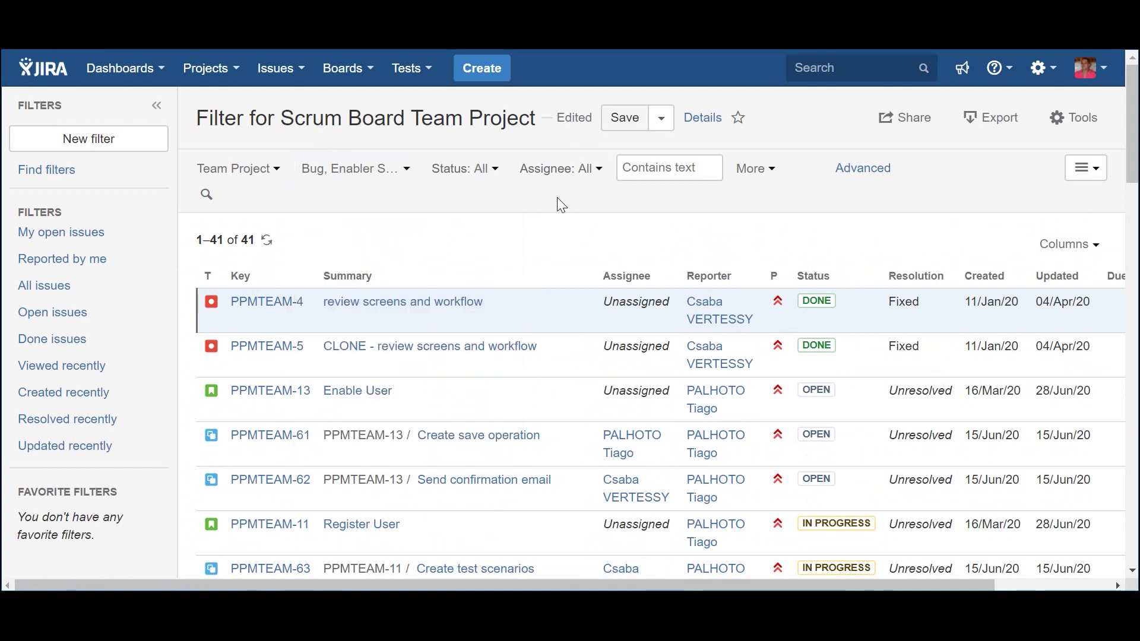
pyautogui.click(629, 119)
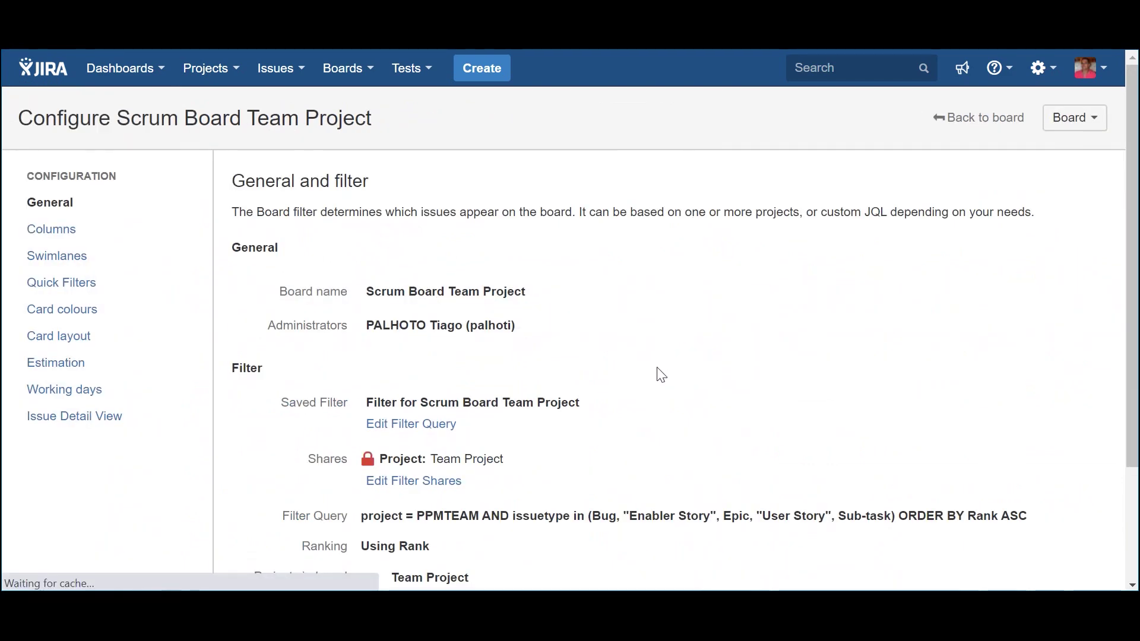
pyautogui.scroll(-3, 661, 374)
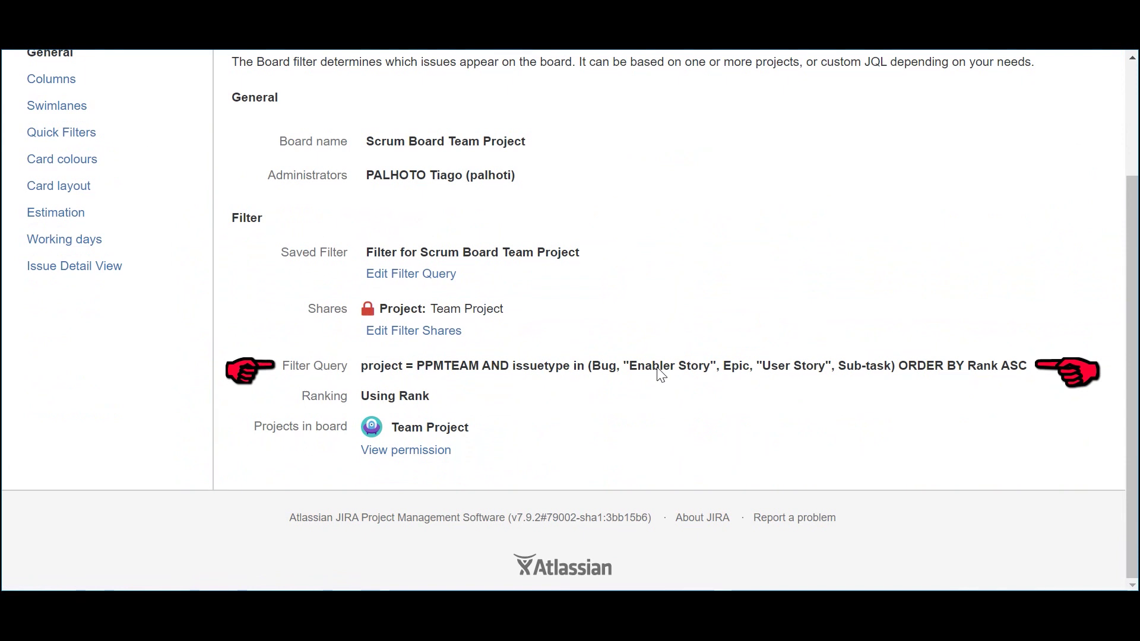
pyautogui.scroll(2, 661, 374)
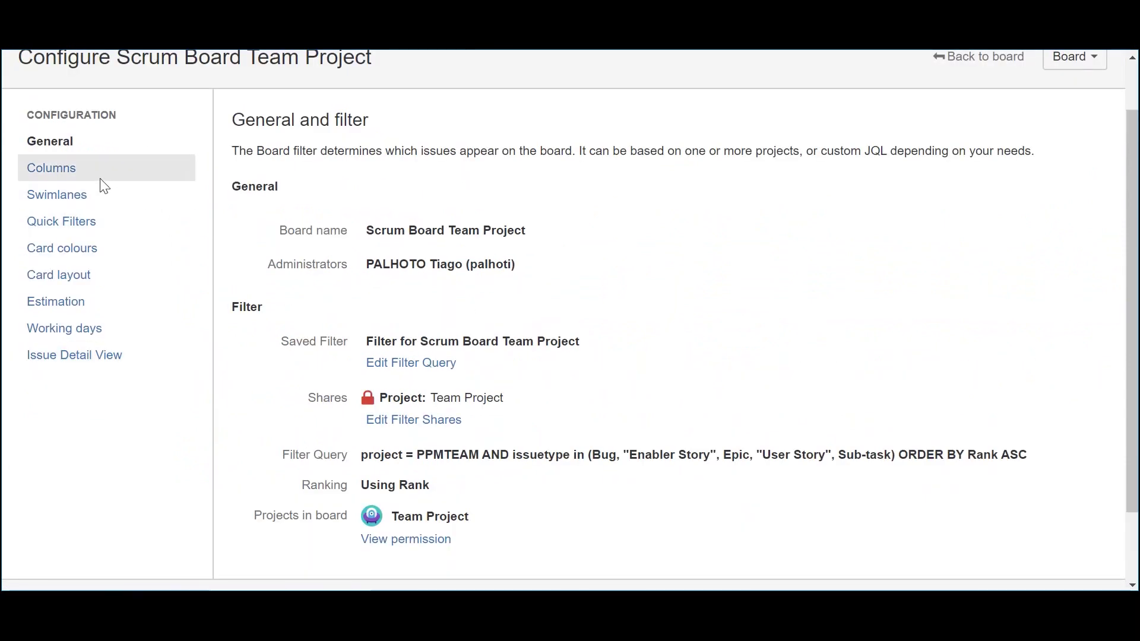
# Step: Move FUNNEL, ANALYSING, BACKLOG, IMPLEMENTING, VALIDATING ON STAGING, DEPLOYING IN PRODUCTION and RELEASING into Unmapped Statuses
pyautogui.click(57, 170)
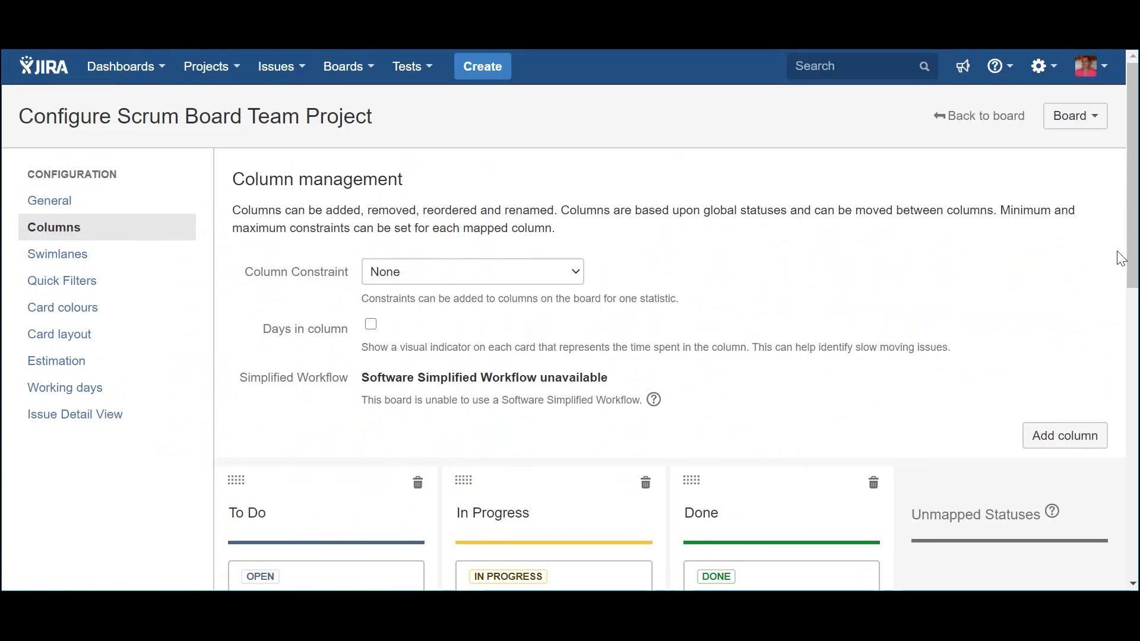
pyautogui.moveTo(1133, 257); pyautogui.dragTo(1128, 419)
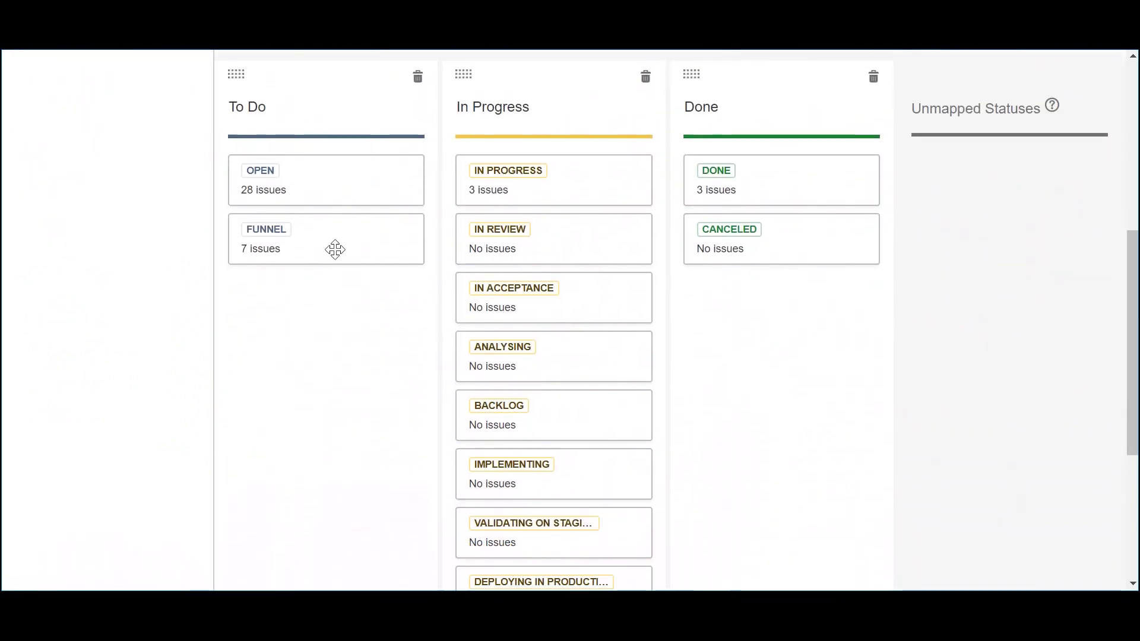
pyautogui.moveTo(321, 247); pyautogui.dragTo(1005, 199)
pyautogui.moveTo(493, 350); pyautogui.dragTo(973, 324)
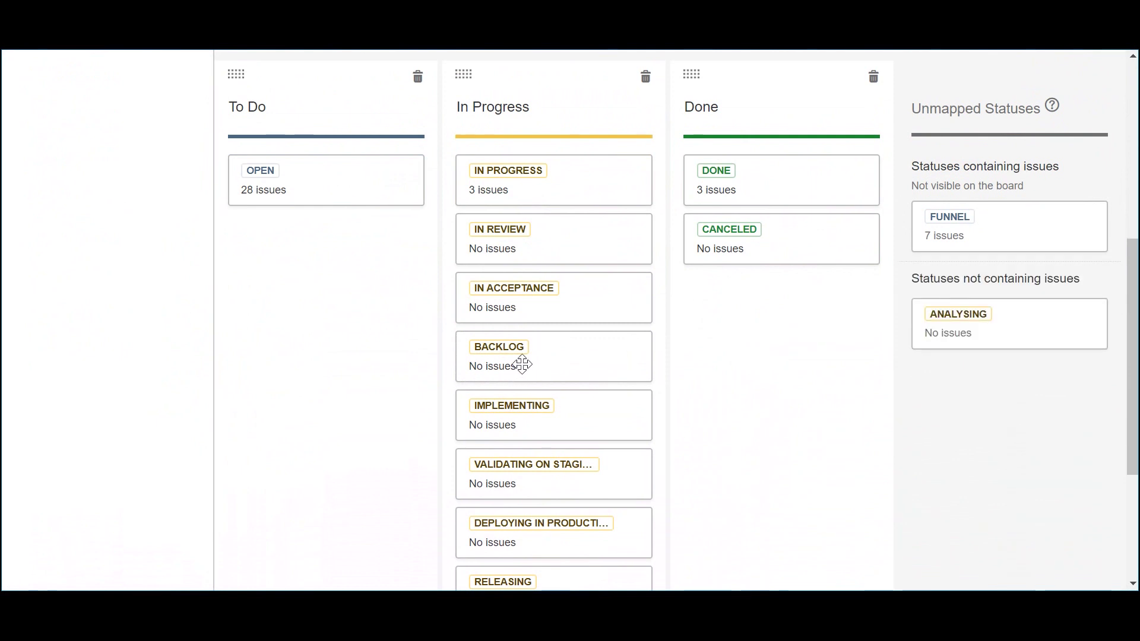
pyautogui.moveTo(522, 364); pyautogui.dragTo(956, 380)
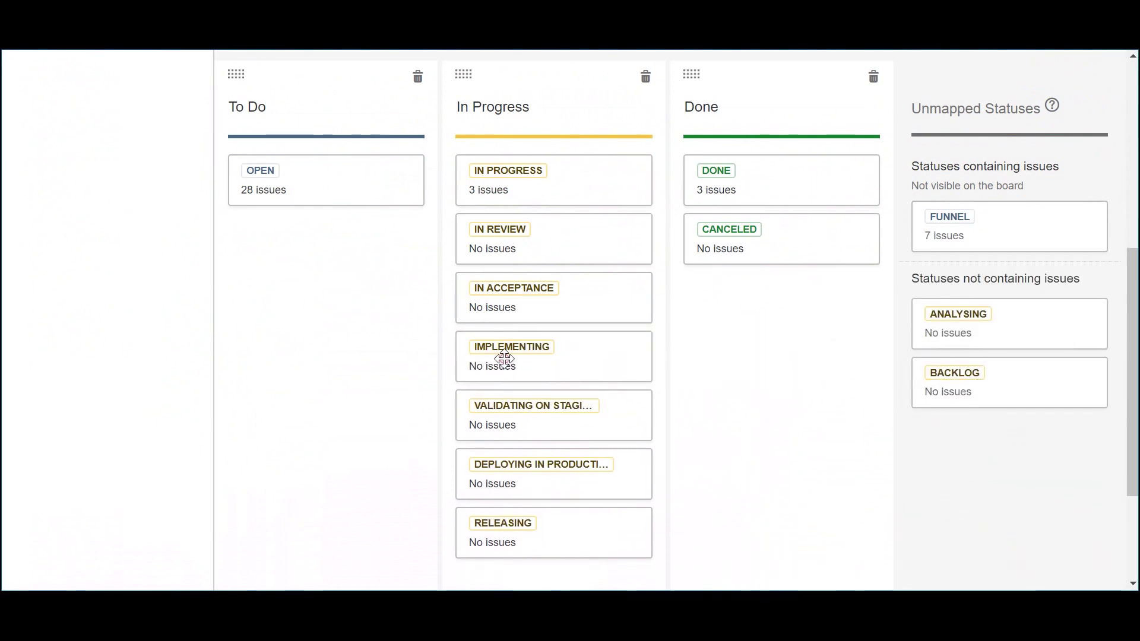
pyautogui.moveTo(504, 359); pyautogui.dragTo(898, 434)
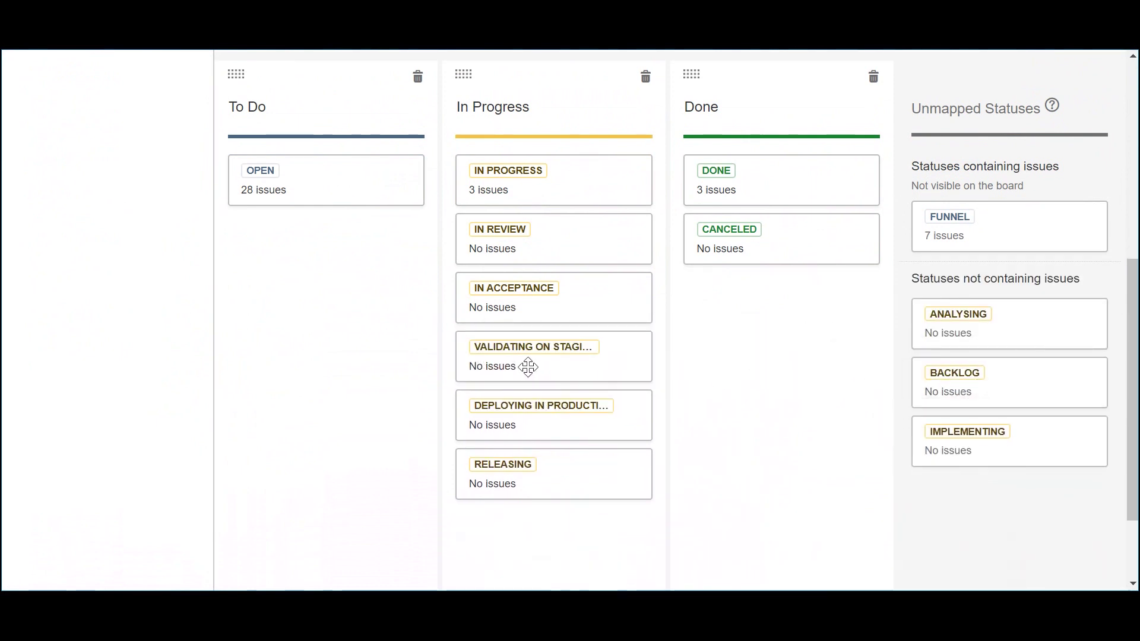
pyautogui.moveTo(527, 367); pyautogui.dragTo(982, 496)
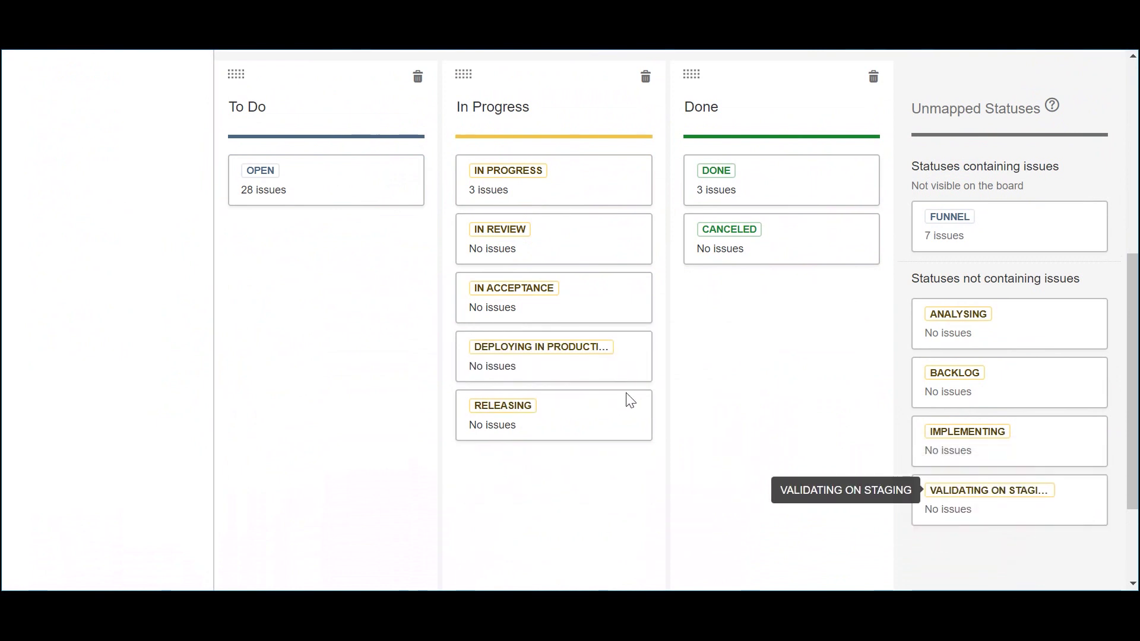
pyautogui.moveTo(618, 371); pyautogui.dragTo(1025, 550)
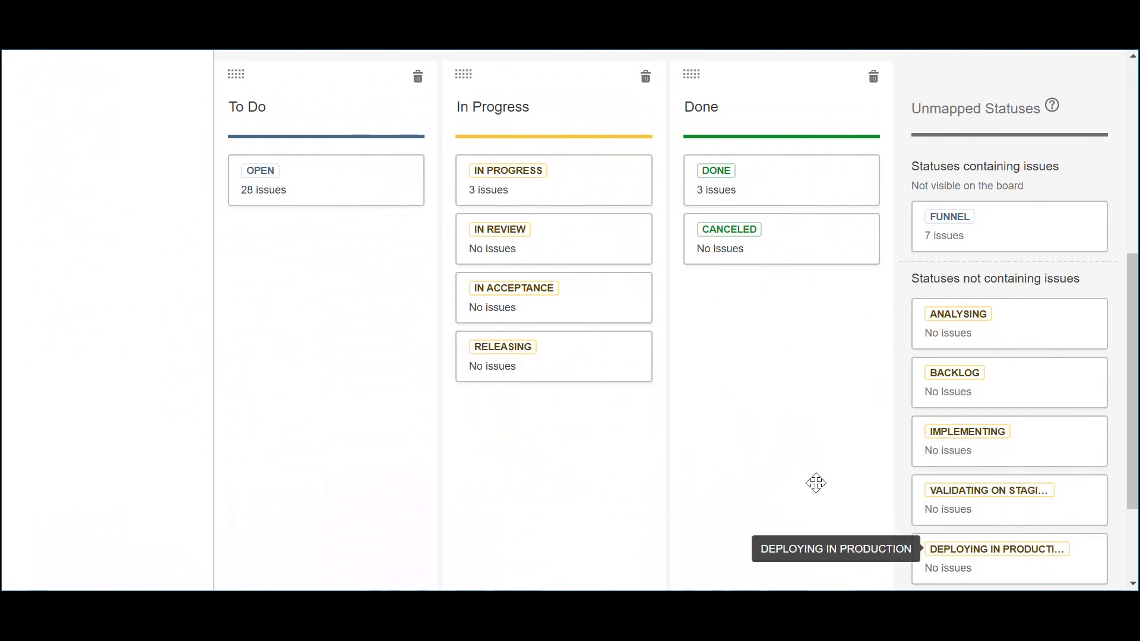
pyautogui.moveTo(606, 381); pyautogui.dragTo(1037, 578)
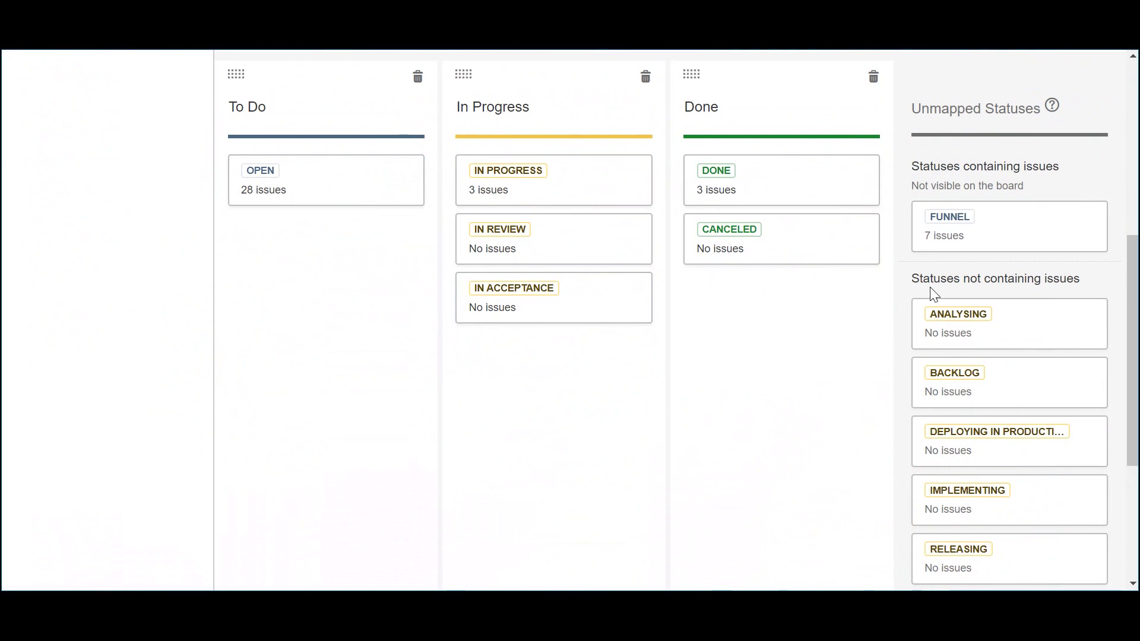
pyautogui.moveTo(1134, 357); pyautogui.dragTo(1135, 248)
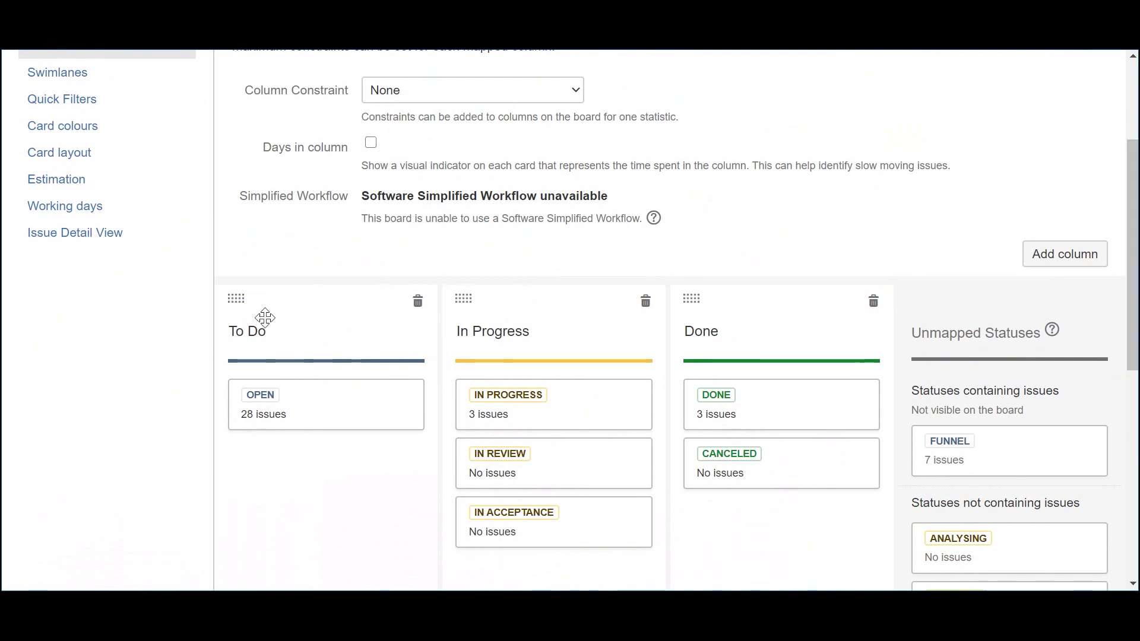
# Step: Rename the To Do column to Open and add columns In Review and In Acceptance
pyautogui.click(267, 334)
pyautogui.write('Open')
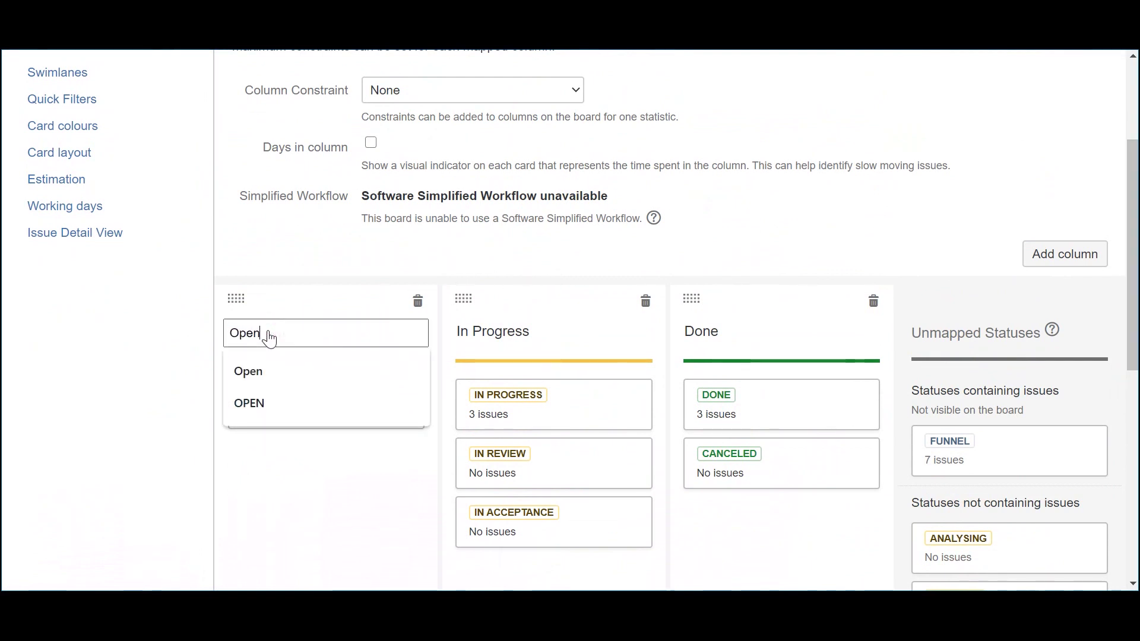
pyautogui.press('Return')
pyautogui.click(1092, 253)
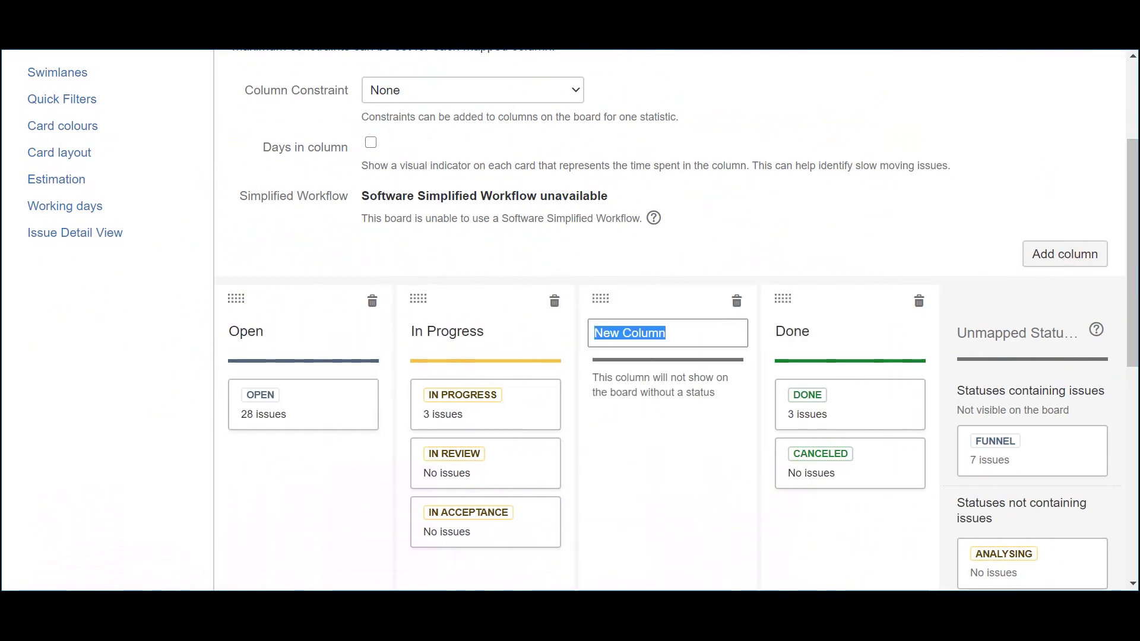
pyautogui.write('In Review')
pyautogui.press('Return')
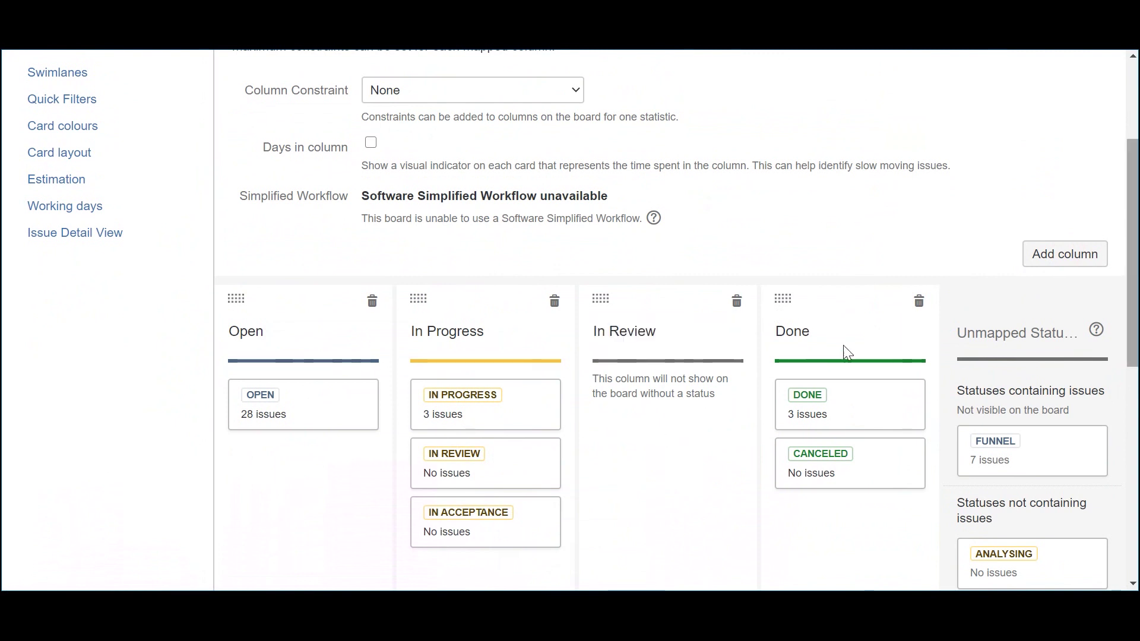
pyautogui.click(1036, 261)
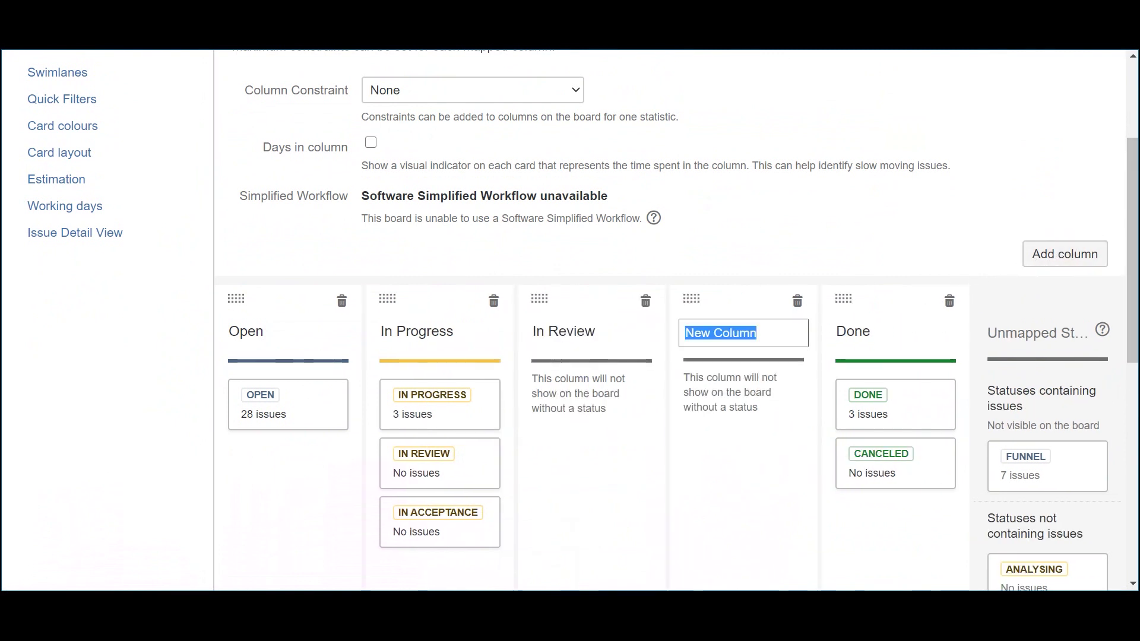
pyautogui.write('In Acceptance')
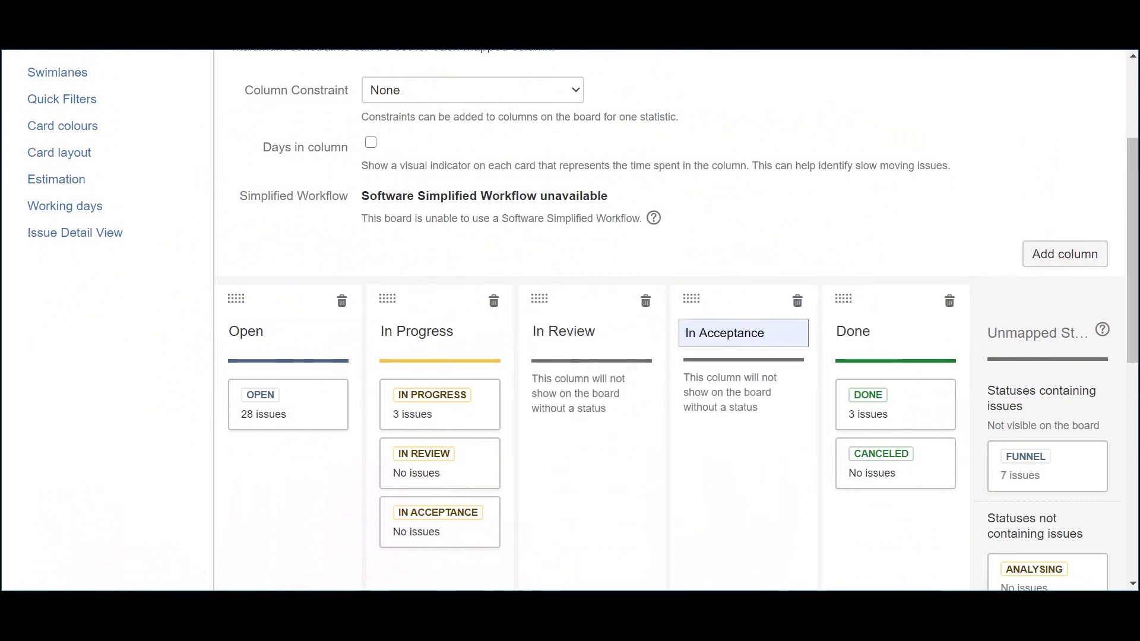
pyautogui.press('Return')
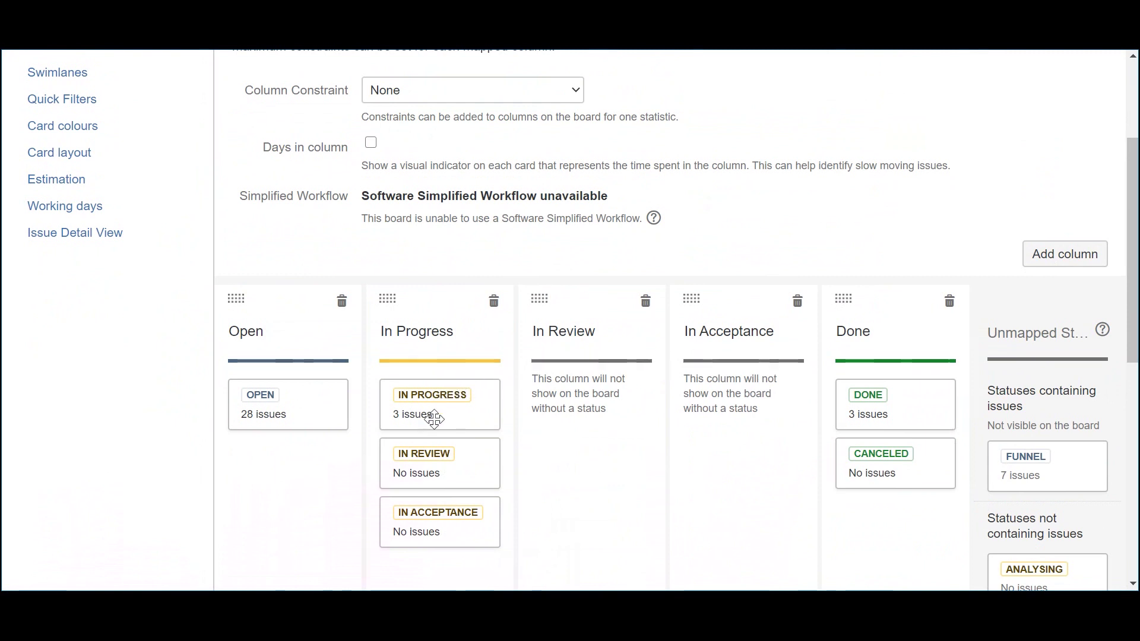
# Step: Map IN REVIEW and IN ACCEPTANCE to their new columns and unmap CANCELED from Done
pyautogui.moveTo(418, 459); pyautogui.dragTo(593, 402)
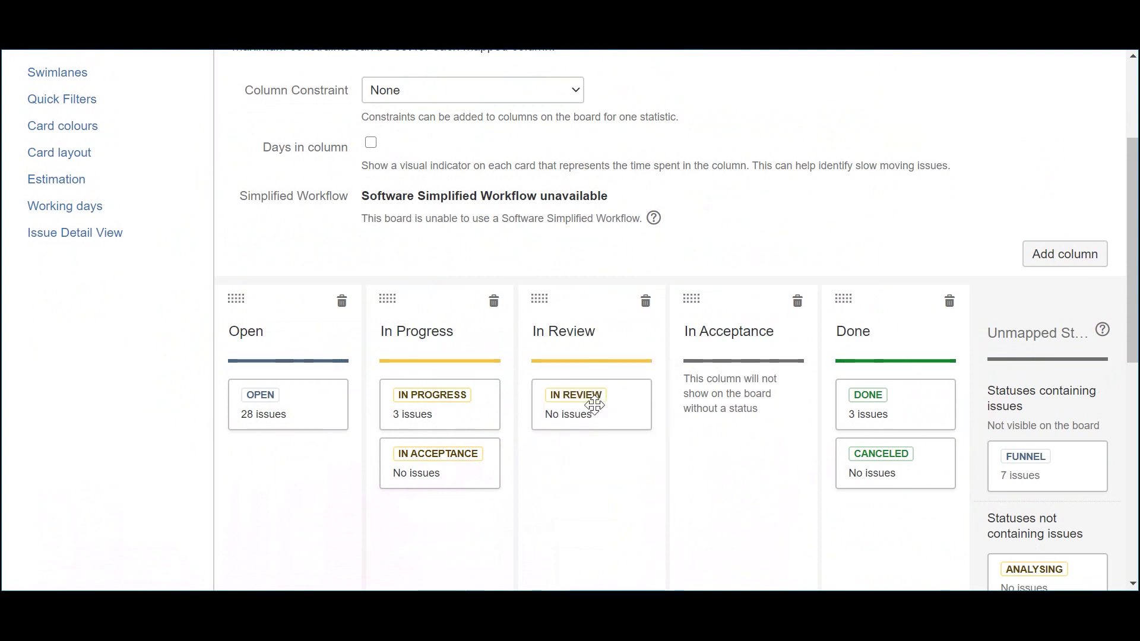
pyautogui.moveTo(439, 475); pyautogui.dragTo(753, 437)
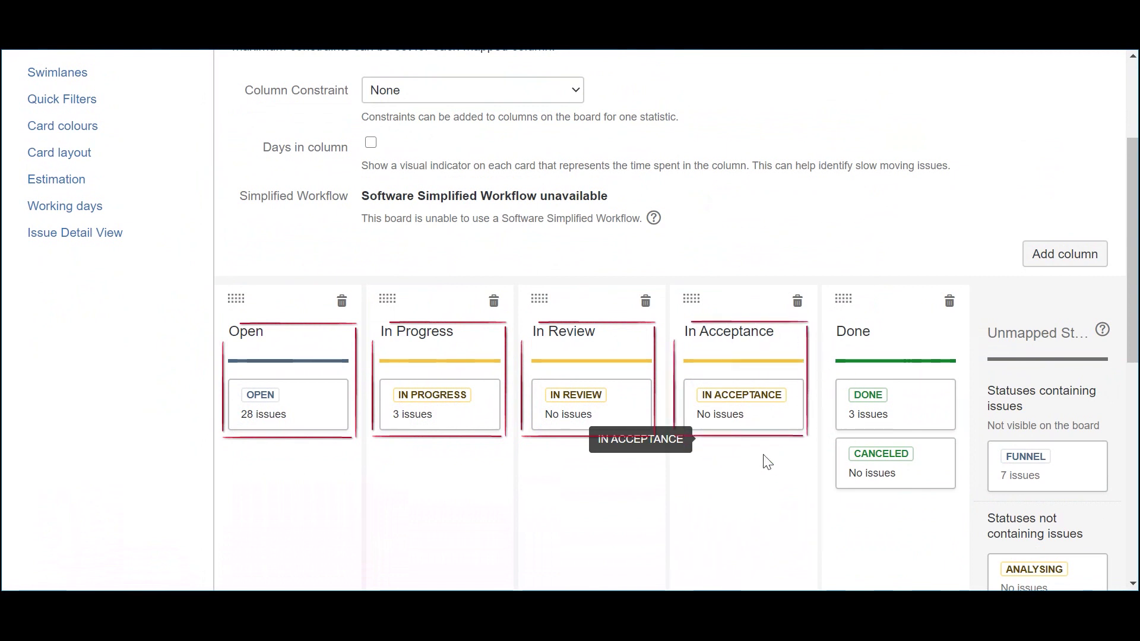
pyautogui.moveTo(879, 466); pyautogui.dragTo(1048, 520)
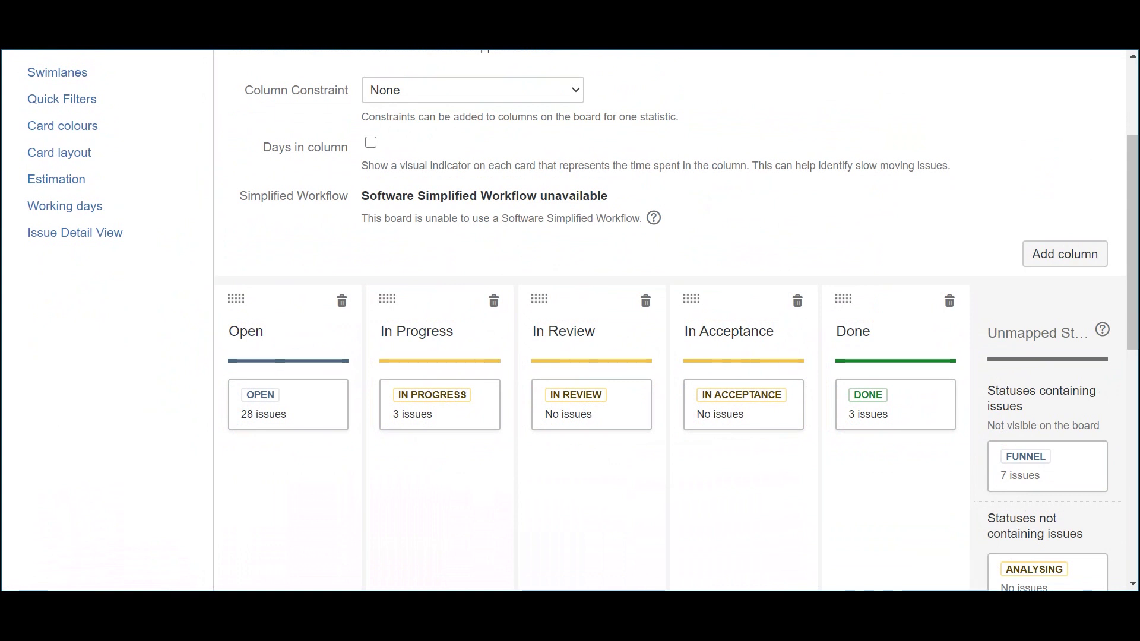
# Step: Switch the board's swimlanes to be based on Queries
pyautogui.scroll(2, 669, 320)
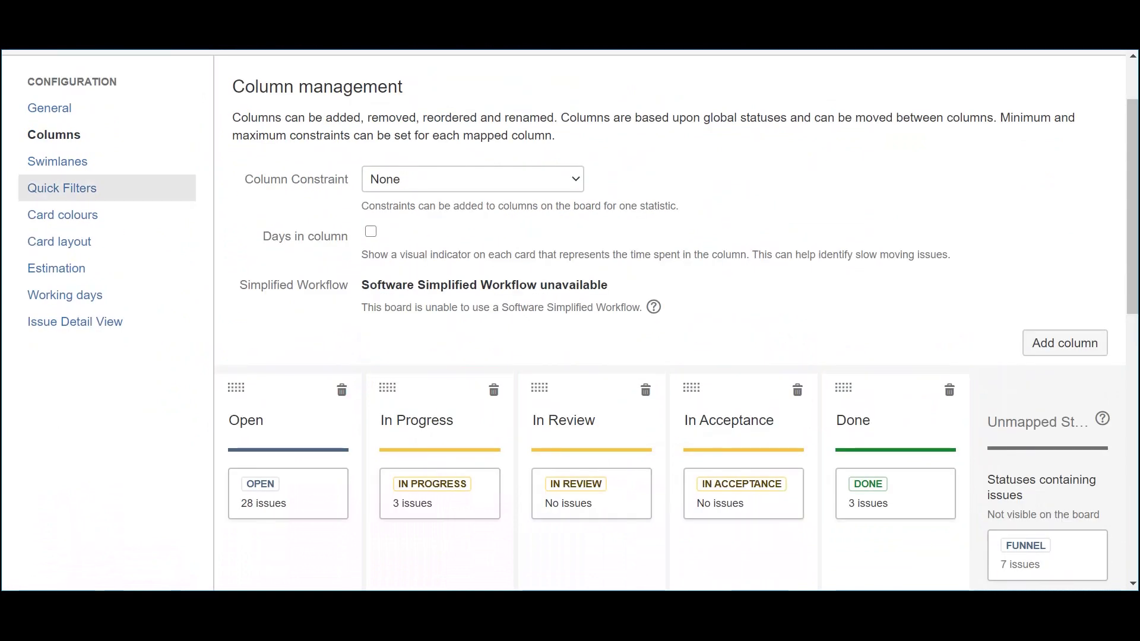
pyautogui.click(92, 169)
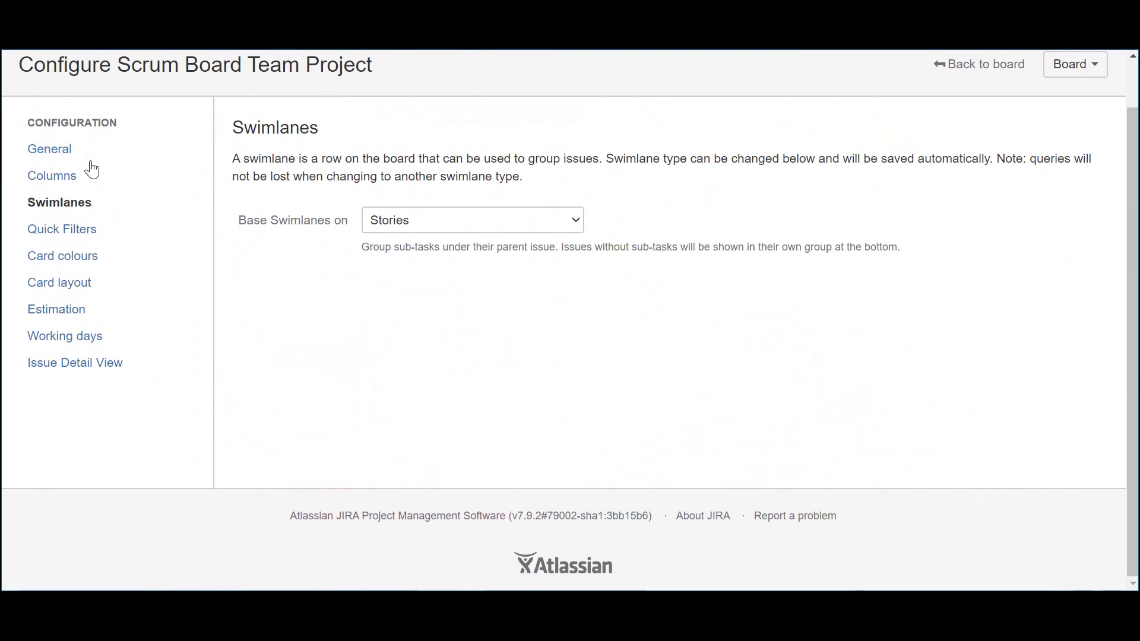
pyautogui.scroll(1, 92, 169)
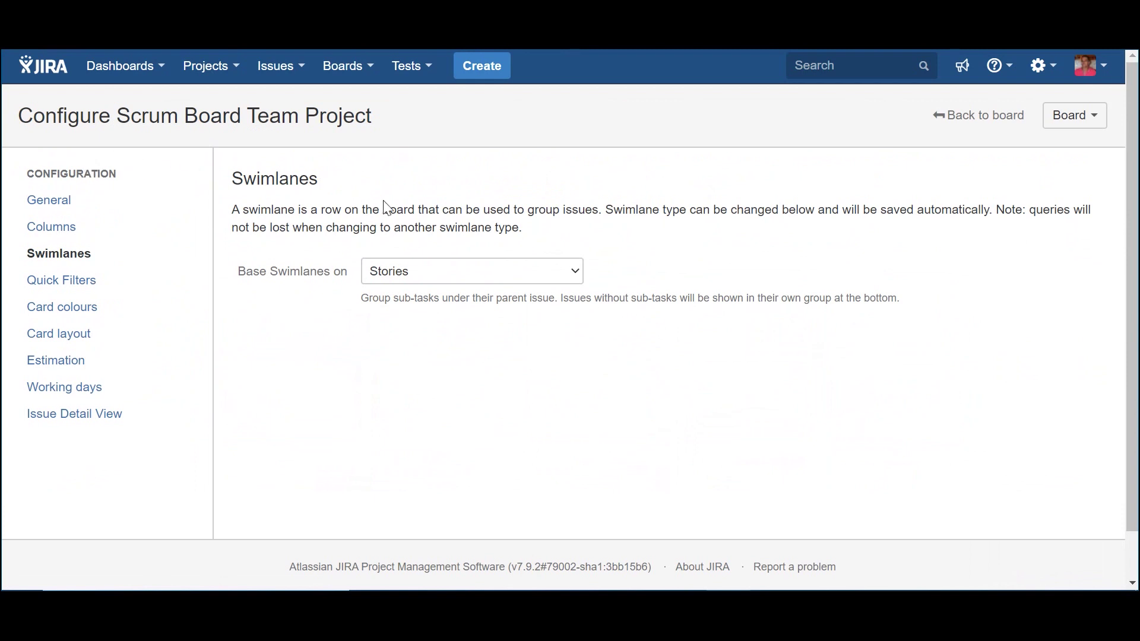
pyautogui.click(576, 276)
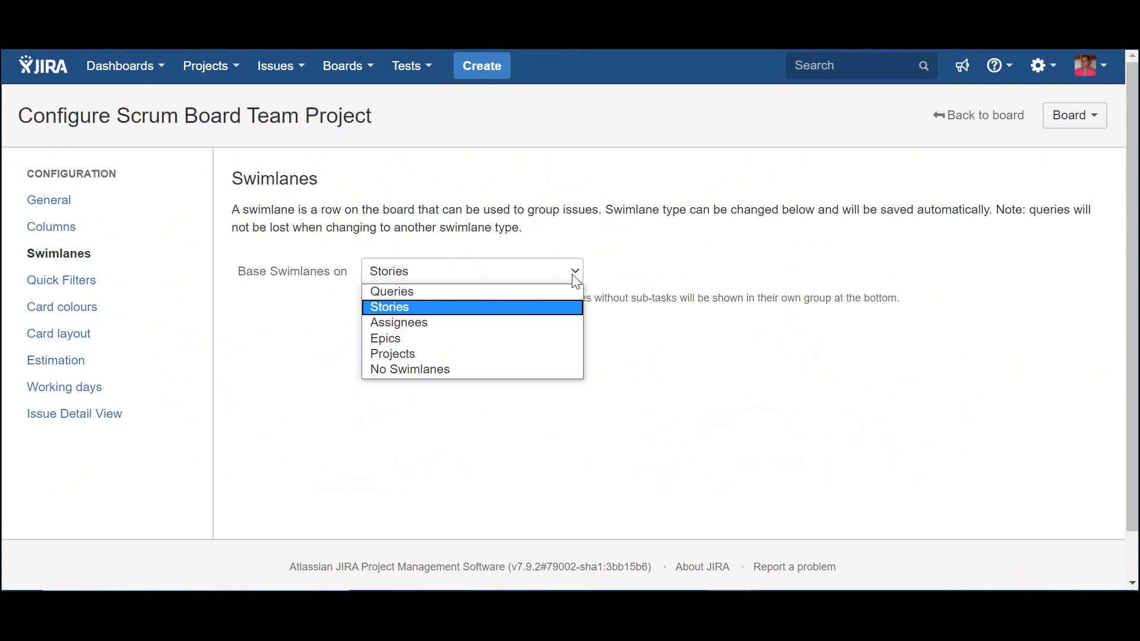
pyautogui.click(467, 290)
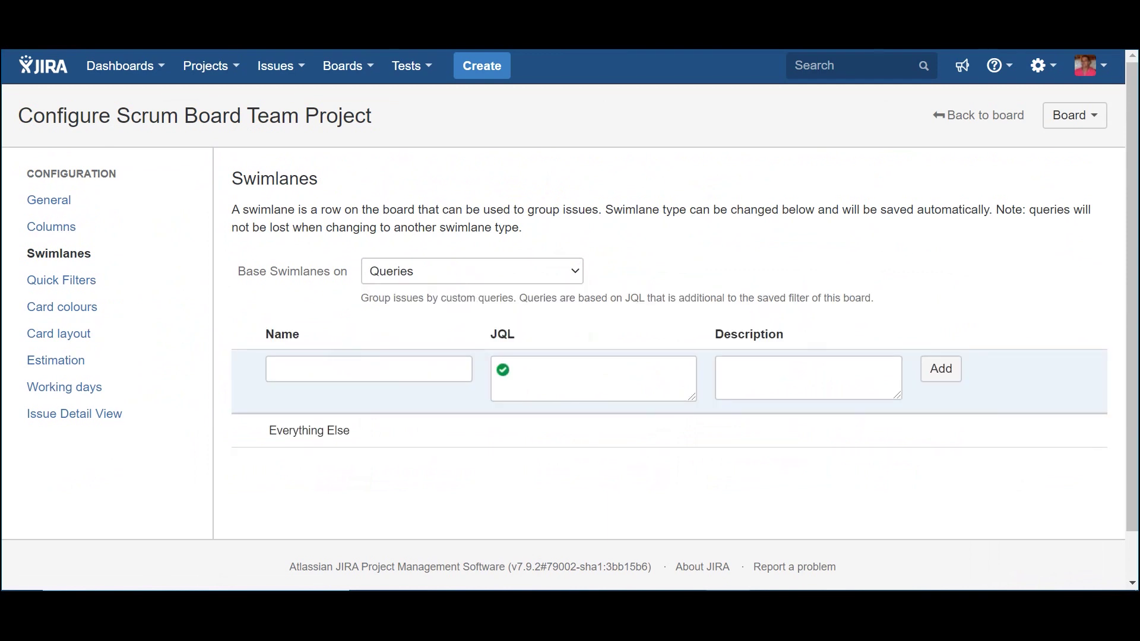
# Step: Add a Backlog Items swimlane for Enabler Story, Bug and User Story, described 'Display backlog items'
pyautogui.click(390, 363)
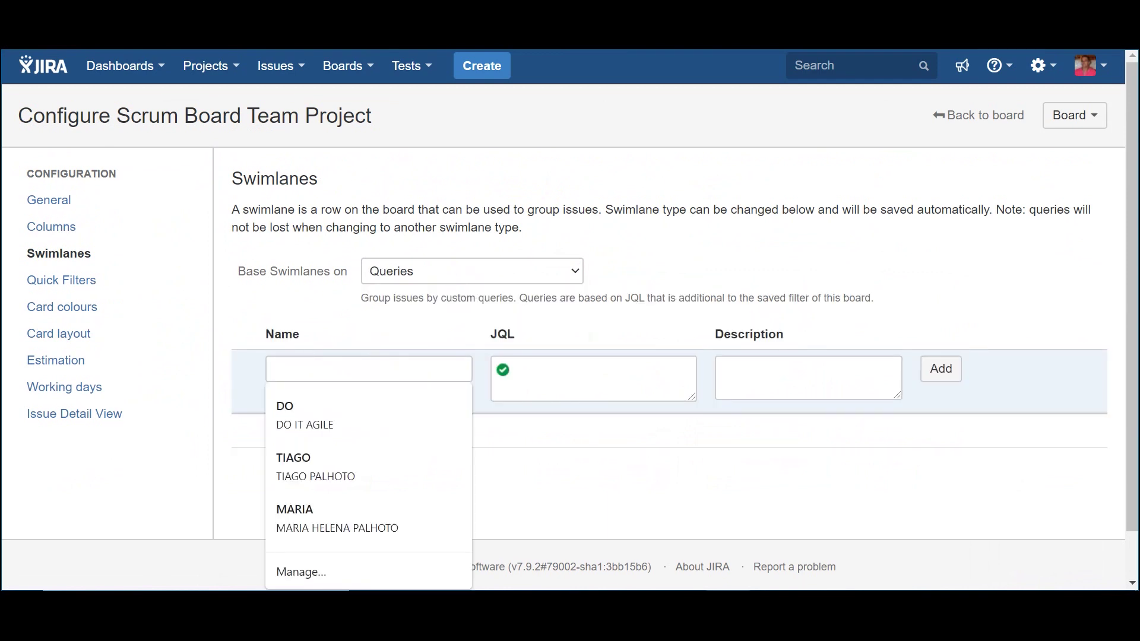
pyautogui.write('Backlog Items')
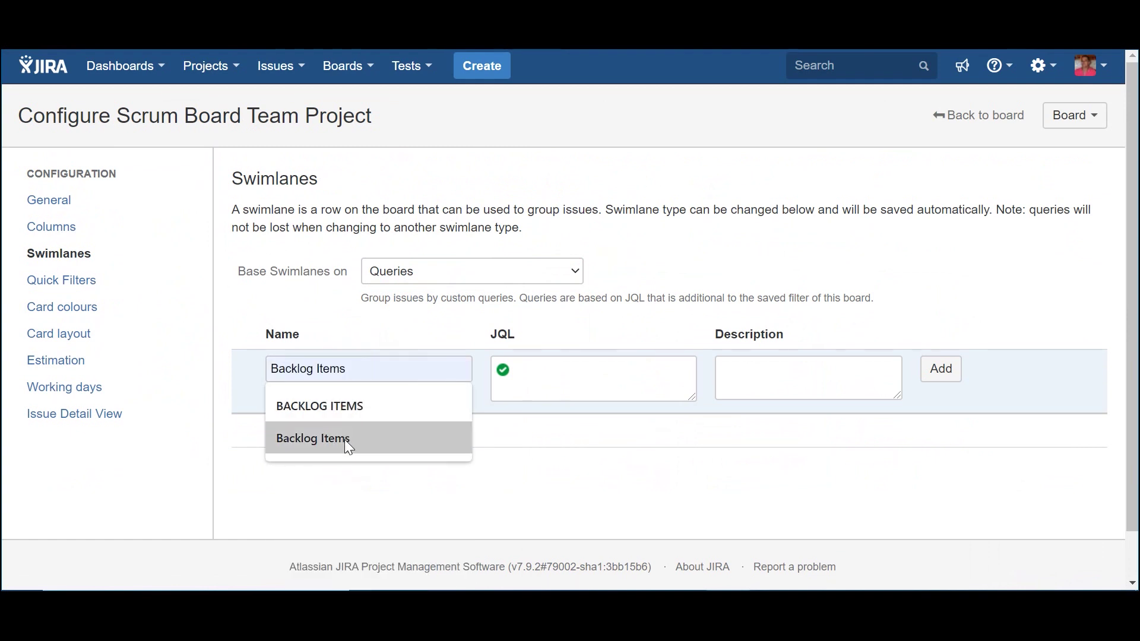
pyautogui.click(345, 440)
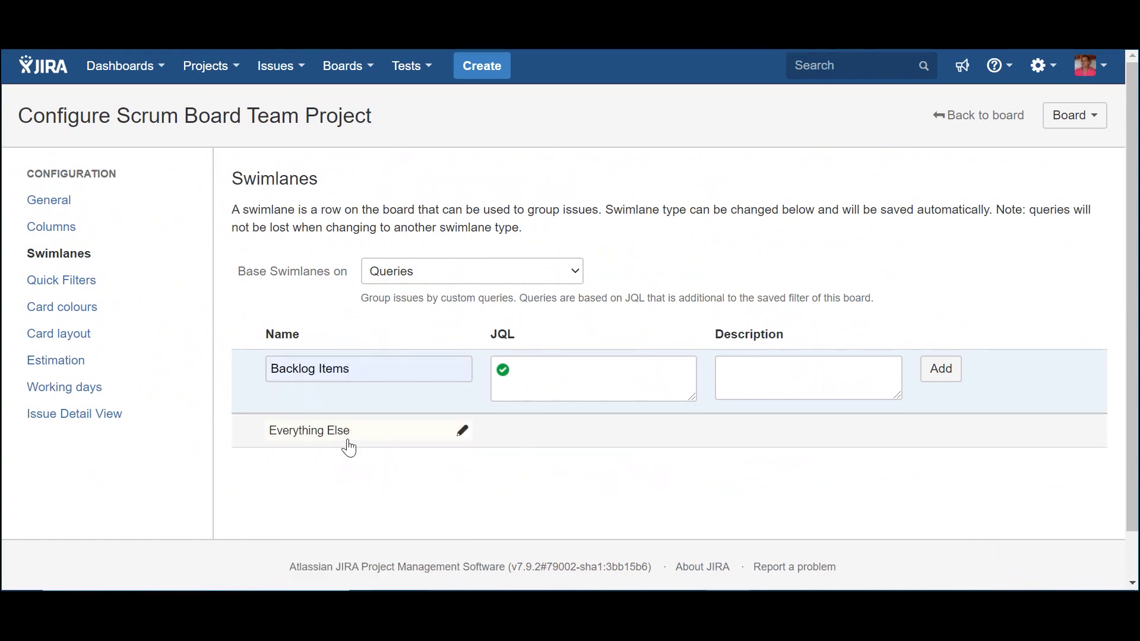
pyautogui.press('Tab')
pyautogui.write('issuetyp')
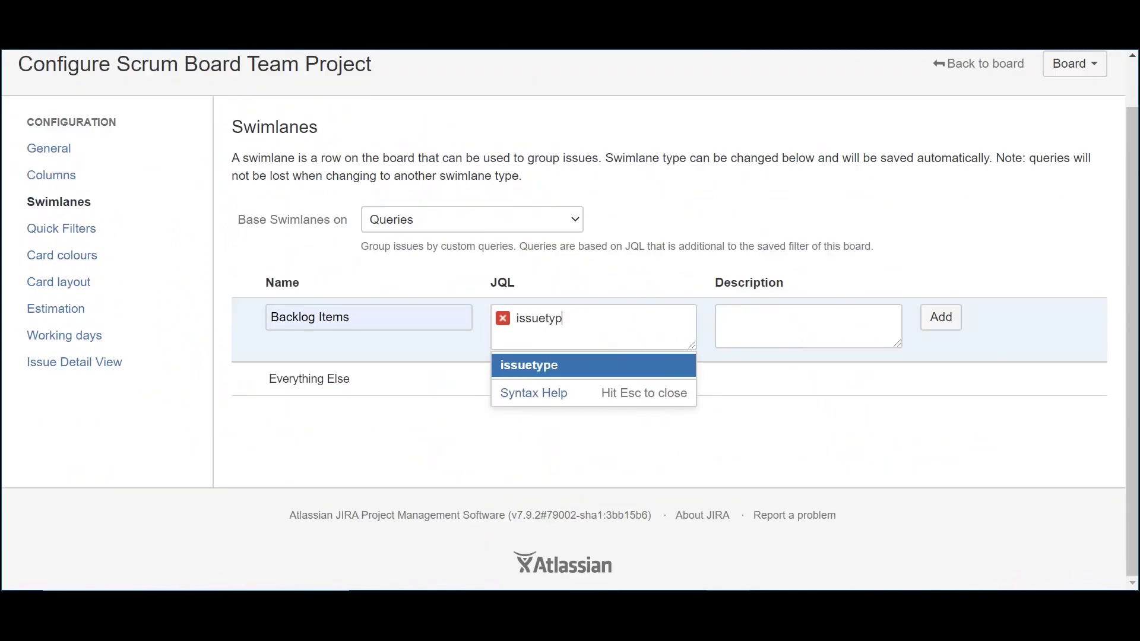
pyautogui.write('e in (')
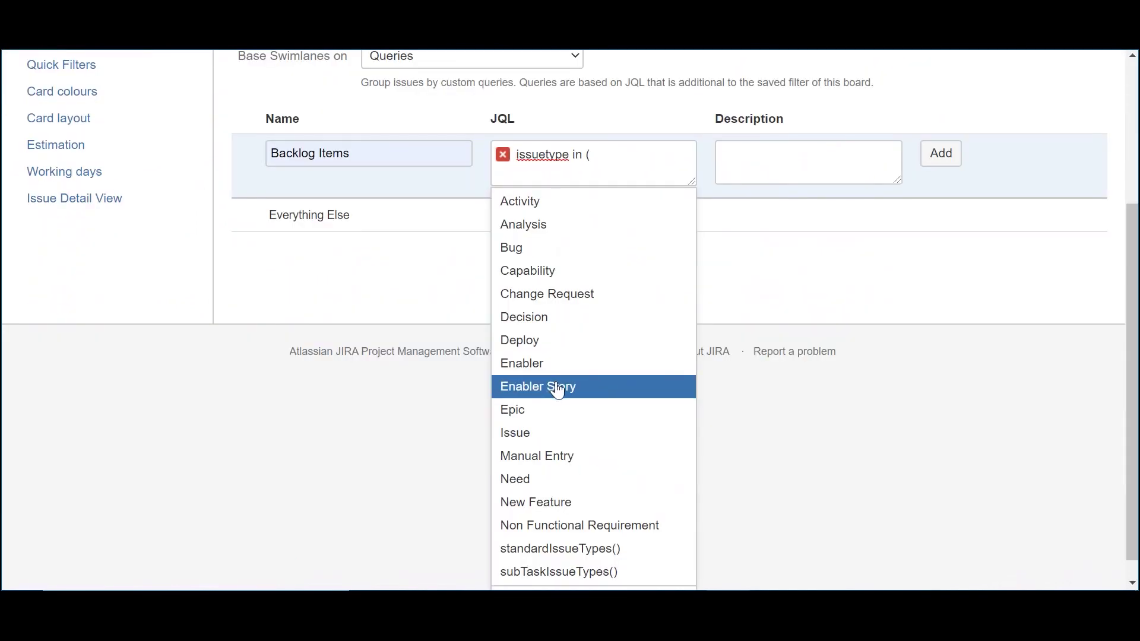
pyautogui.click(559, 388)
pyautogui.write(', Bug')
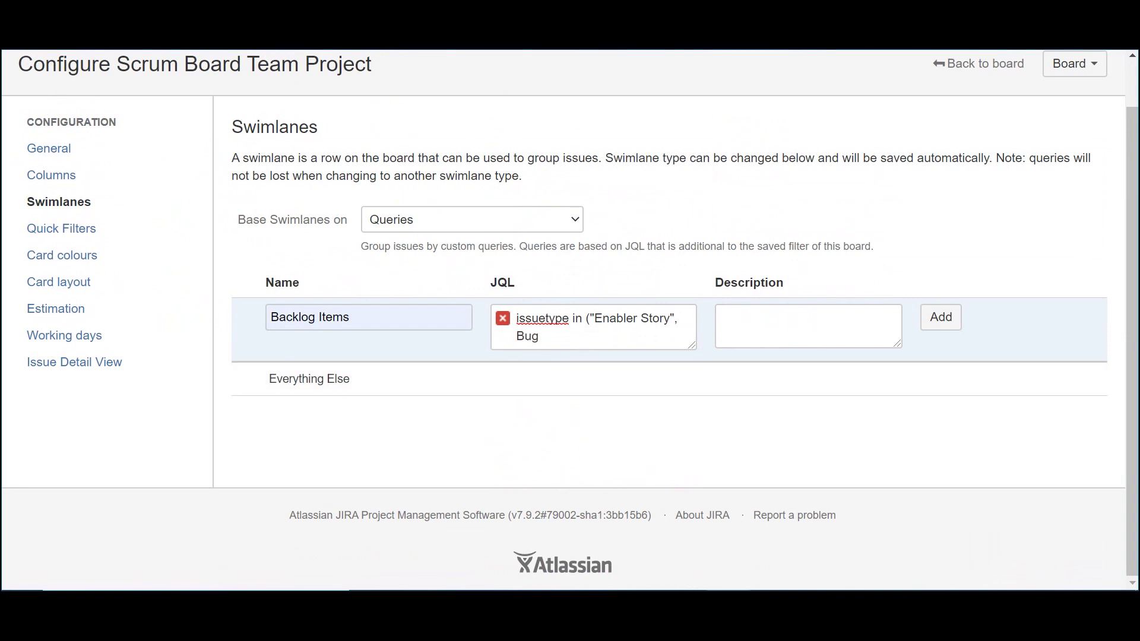
pyautogui.write(', "User Story")')
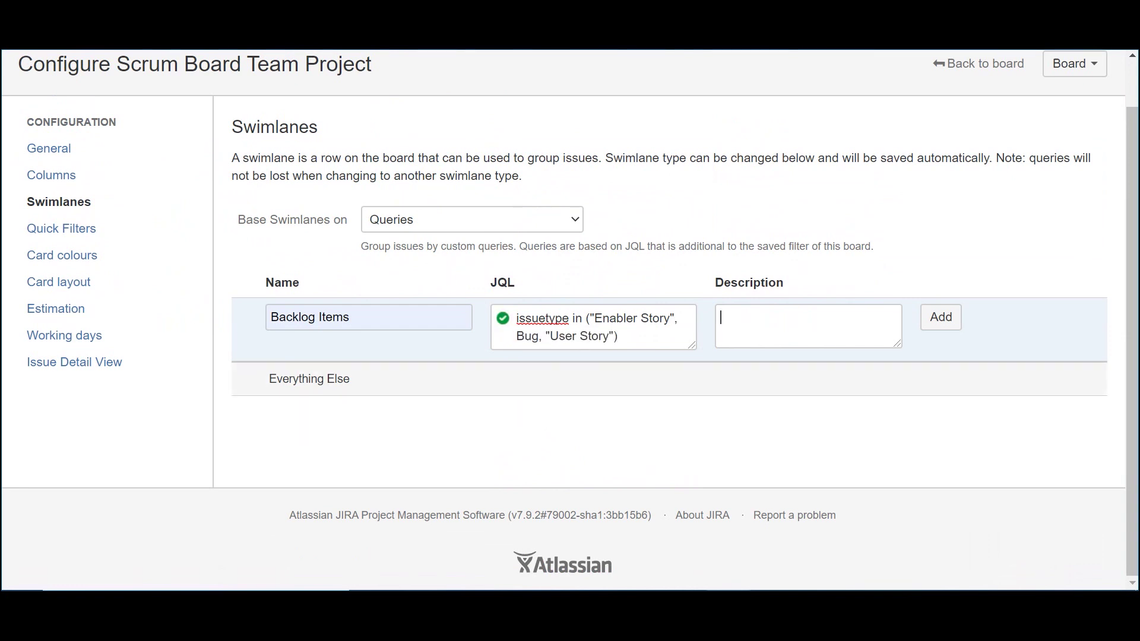
pyautogui.write('Display backlog items')
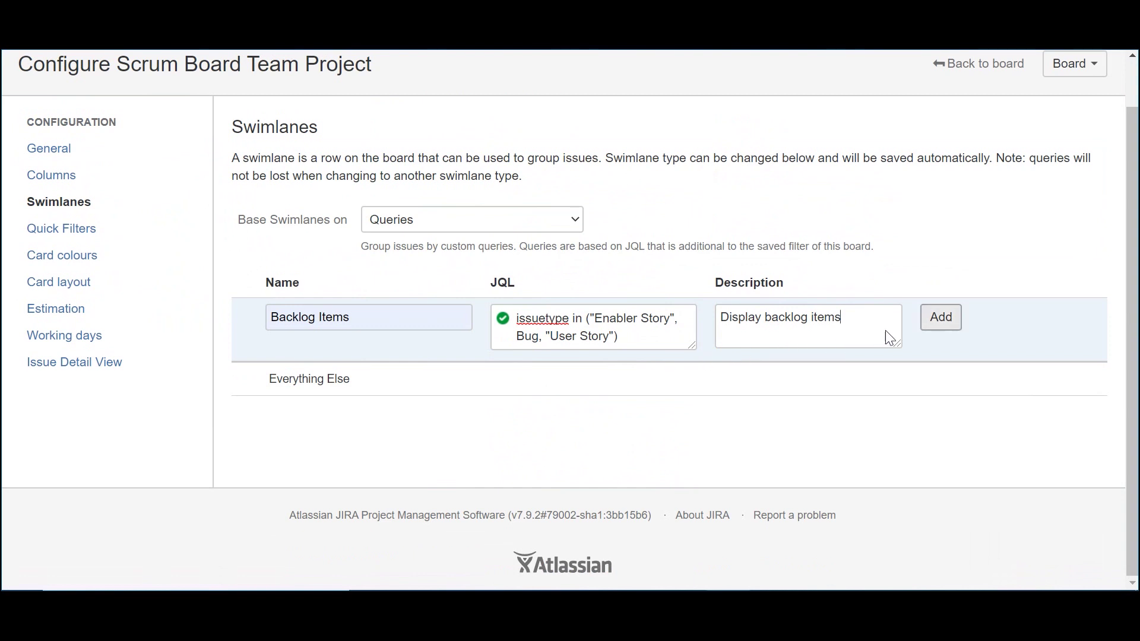
pyautogui.click(957, 326)
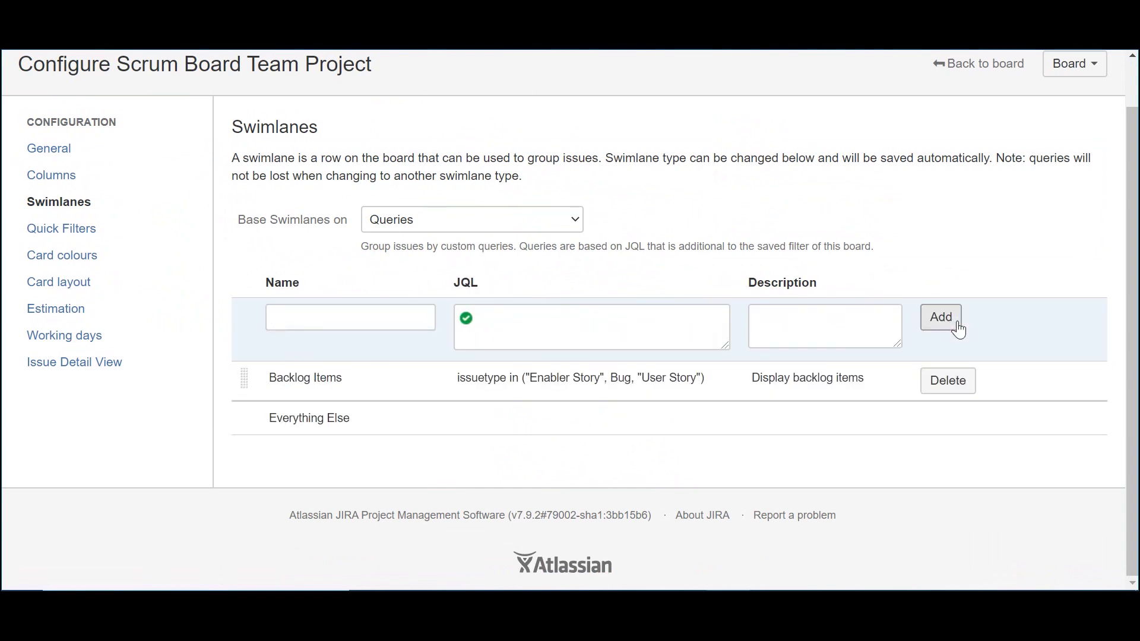
# Step: Add a Tasks swimlane with 'issuetype = Sub-task', then order Backlog Items above it
pyautogui.click(432, 323)
pyautogui.write('Tasks')
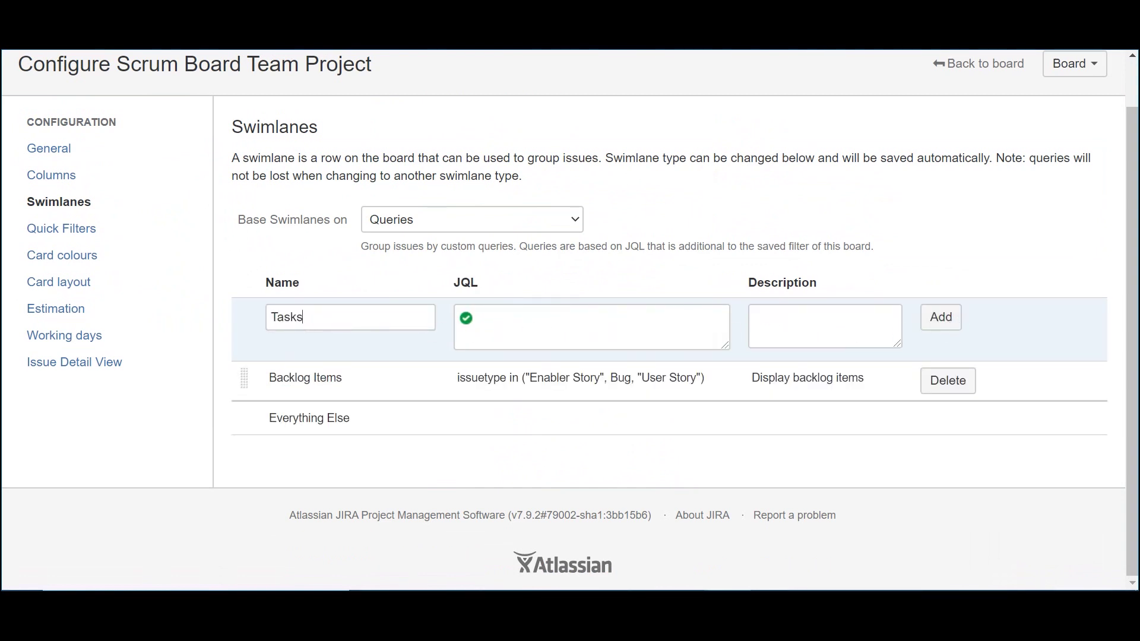
pyautogui.click(592, 327)
pyautogui.write('issuetype ')
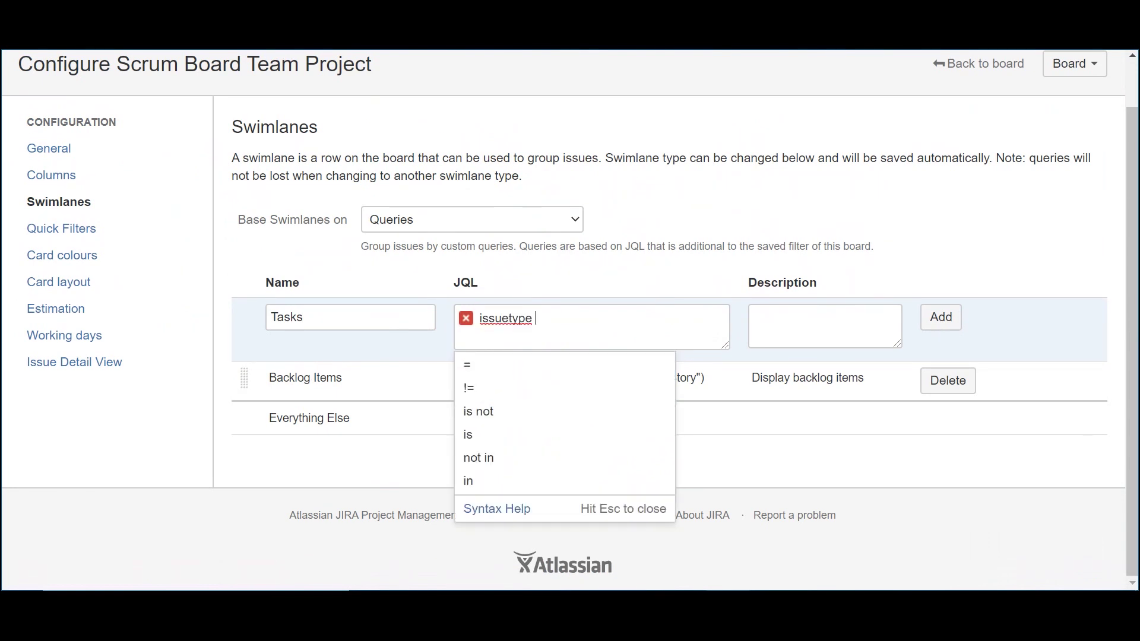
pyautogui.write('= Sub-task')
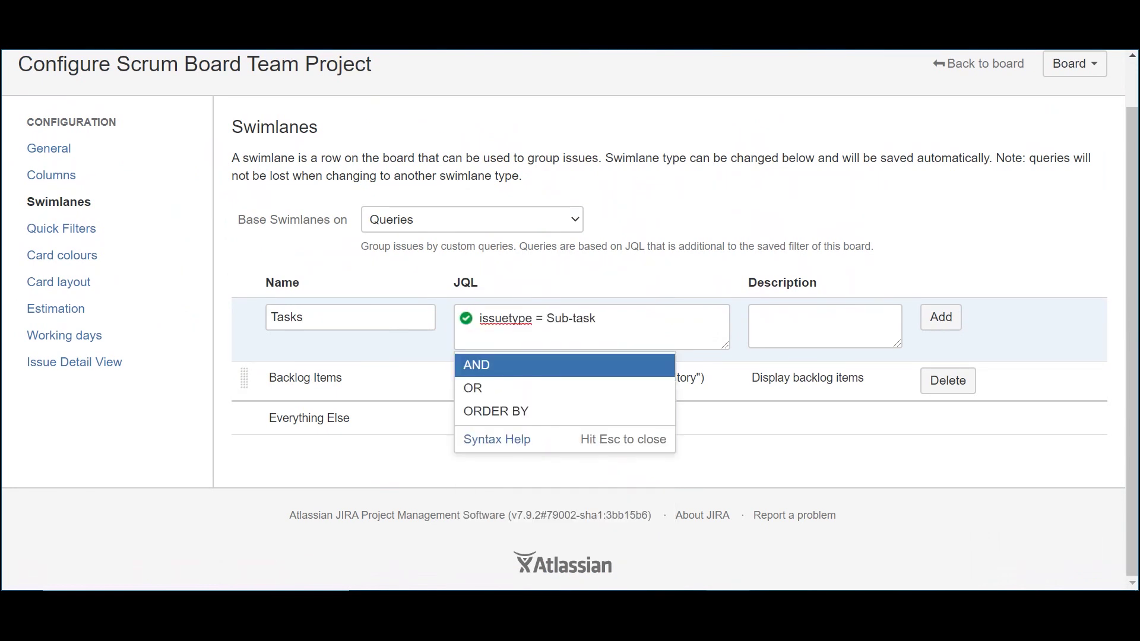
pyautogui.press('Return')
pyautogui.write('Display the sub-tasks')
pyautogui.hotkey('shift', 'Tab')
pyautogui.press('BackSpace')
pyautogui.press('BackSpace')
pyautogui.press('BackSpace')
pyautogui.press('BackSpace')
pyautogui.press('BackSpace')
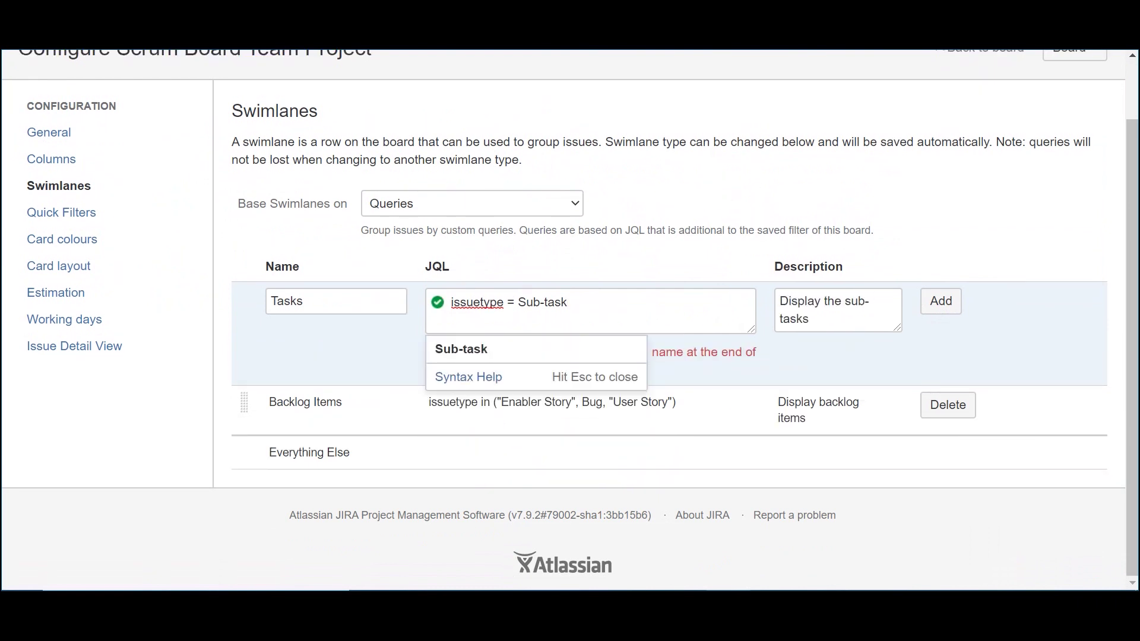
pyautogui.click(951, 301)
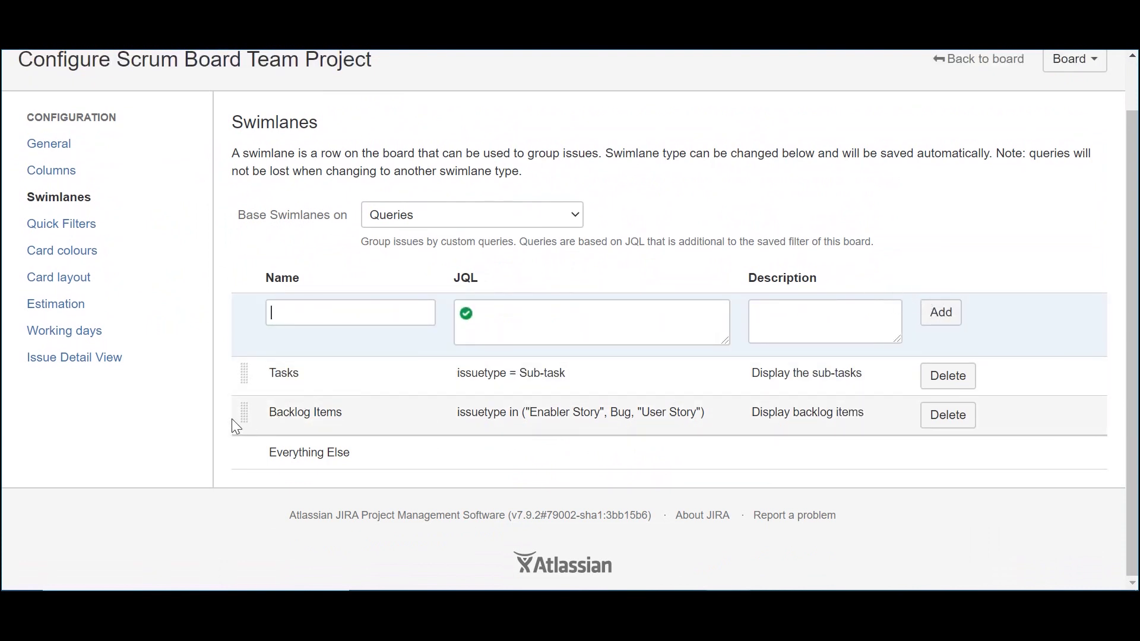
pyautogui.moveTo(243, 413); pyautogui.dragTo(241, 375)
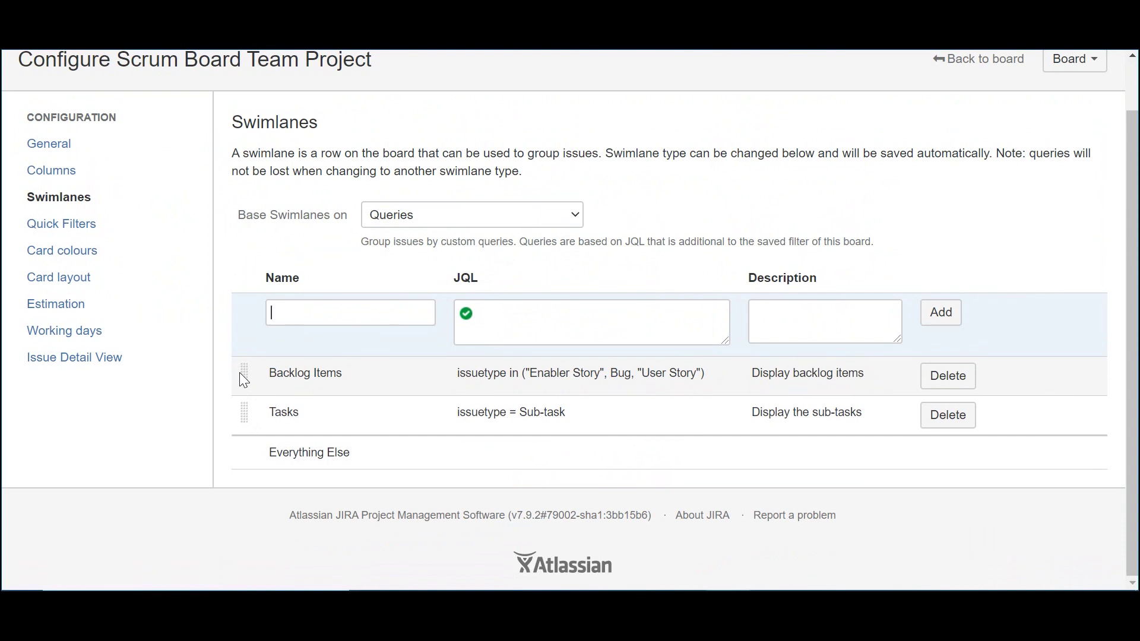
# Step: Update Only My Issues with the currentUser/parentsOf JQL and a description mentioning backlog items
pyautogui.click(70, 226)
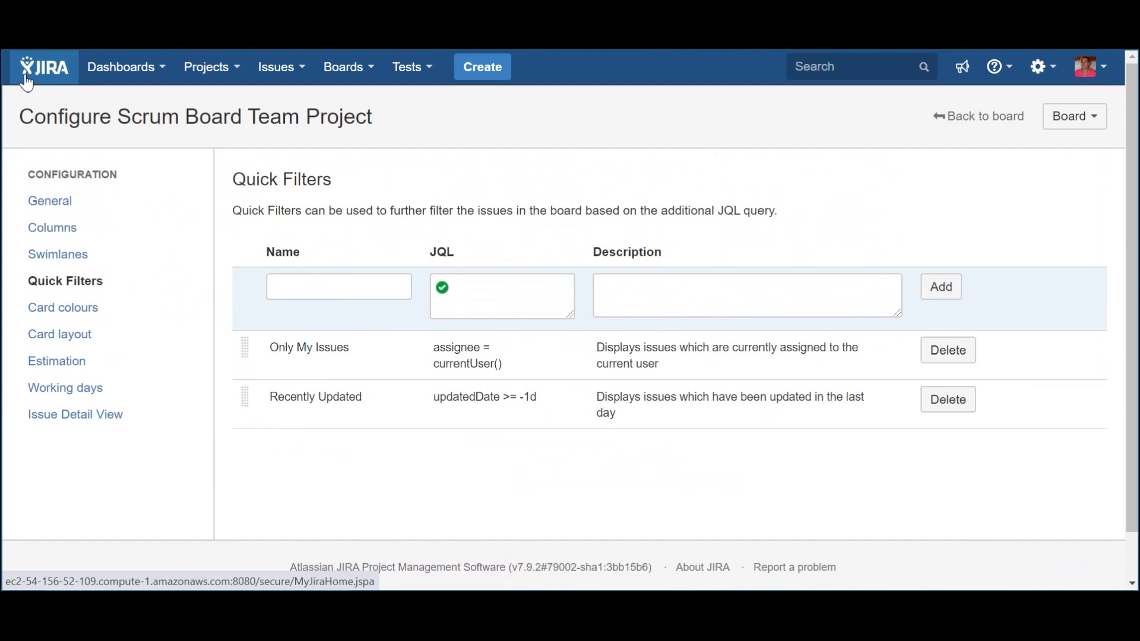
pyautogui.click(27, 79)
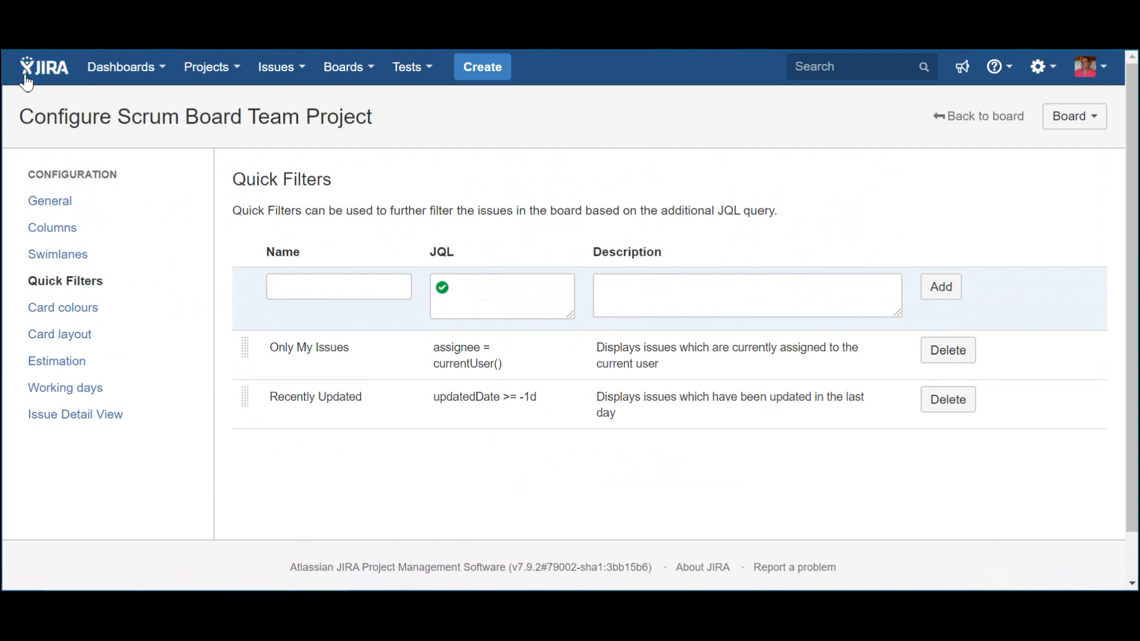
pyautogui.click(480, 364)
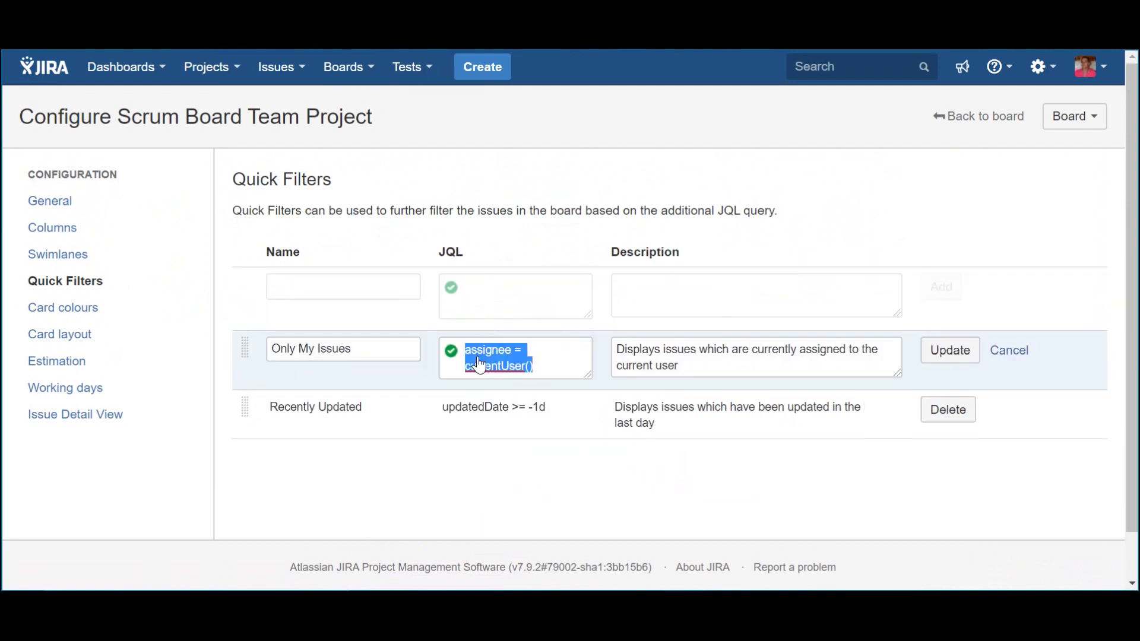
pyautogui.hotkey('ctrl', 'v')
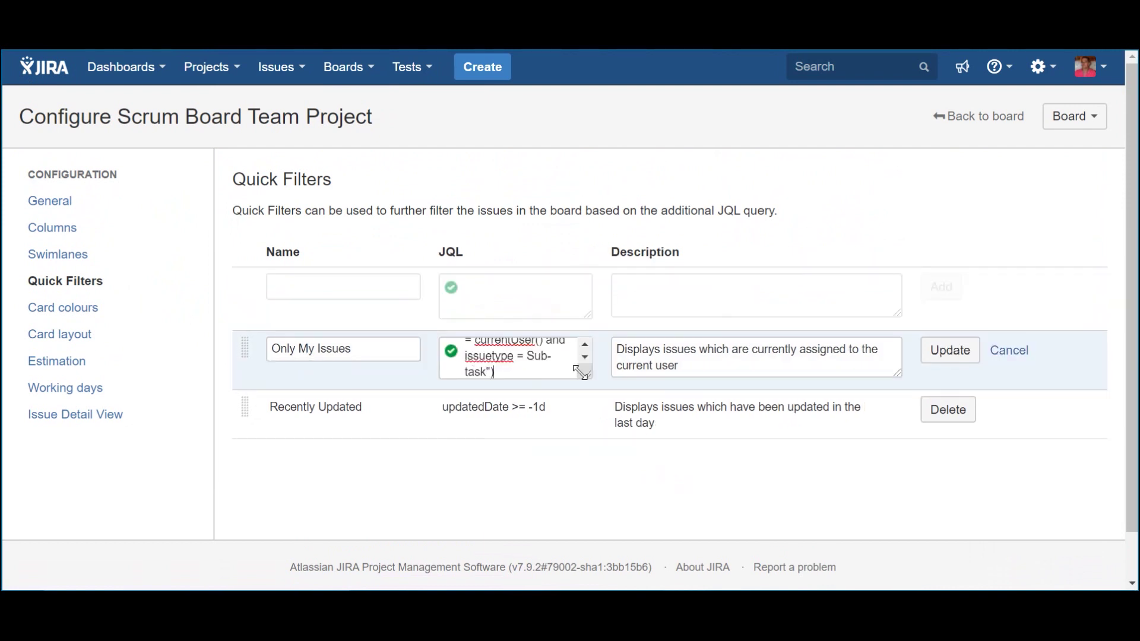
pyautogui.moveTo(587, 375); pyautogui.dragTo(726, 406)
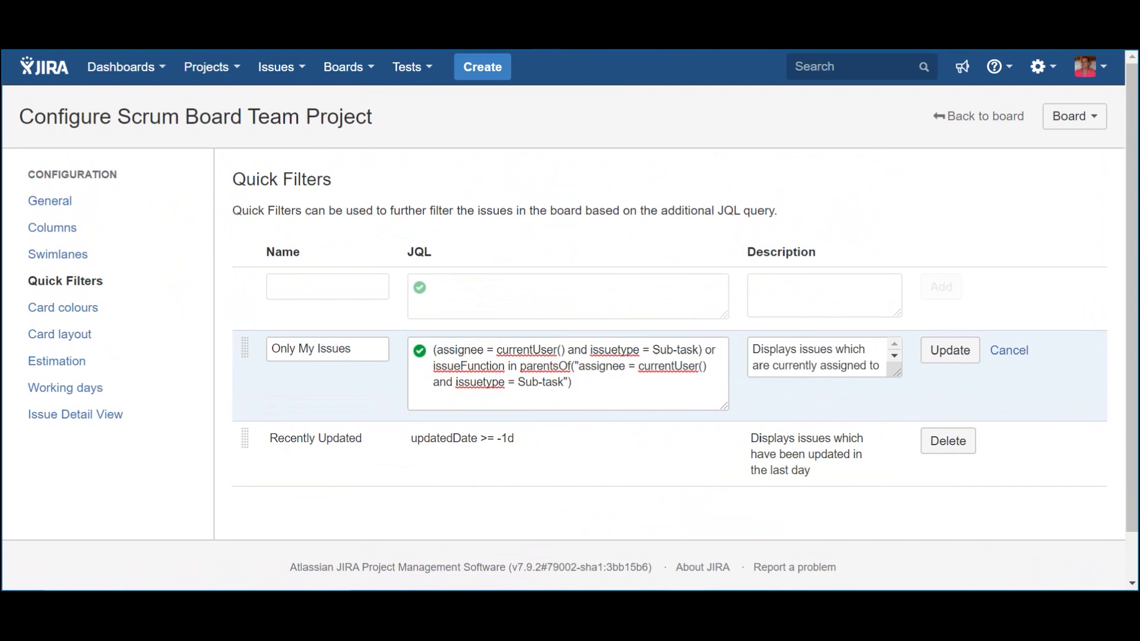
pyautogui.moveTo(897, 372); pyautogui.dragTo(929, 405)
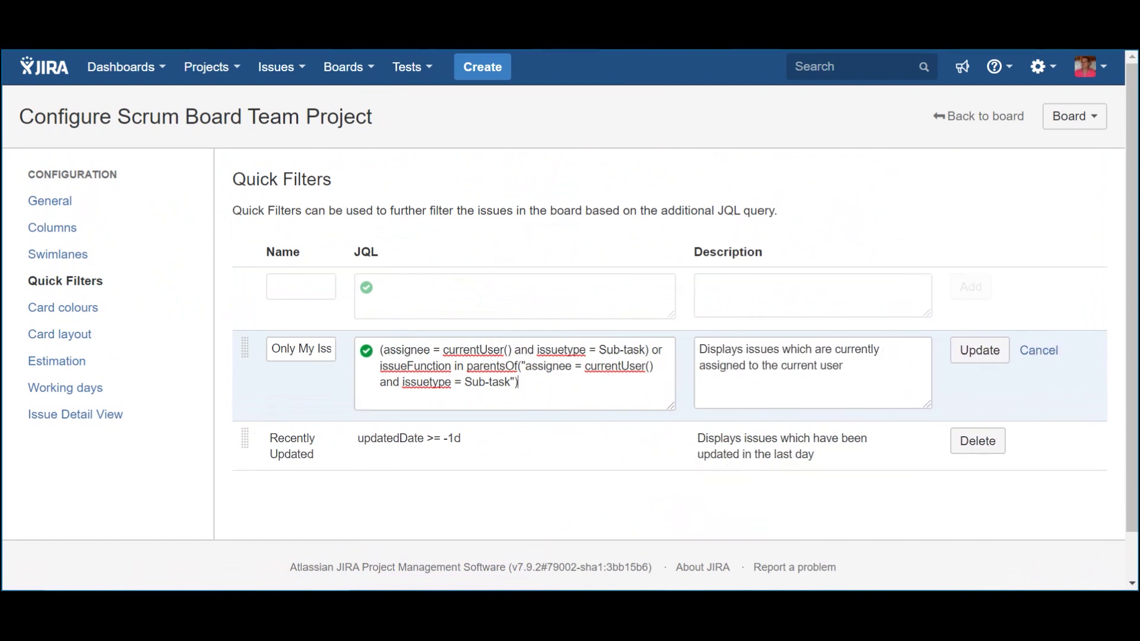
pyautogui.moveTo(852, 368); pyautogui.dragTo(700, 350)
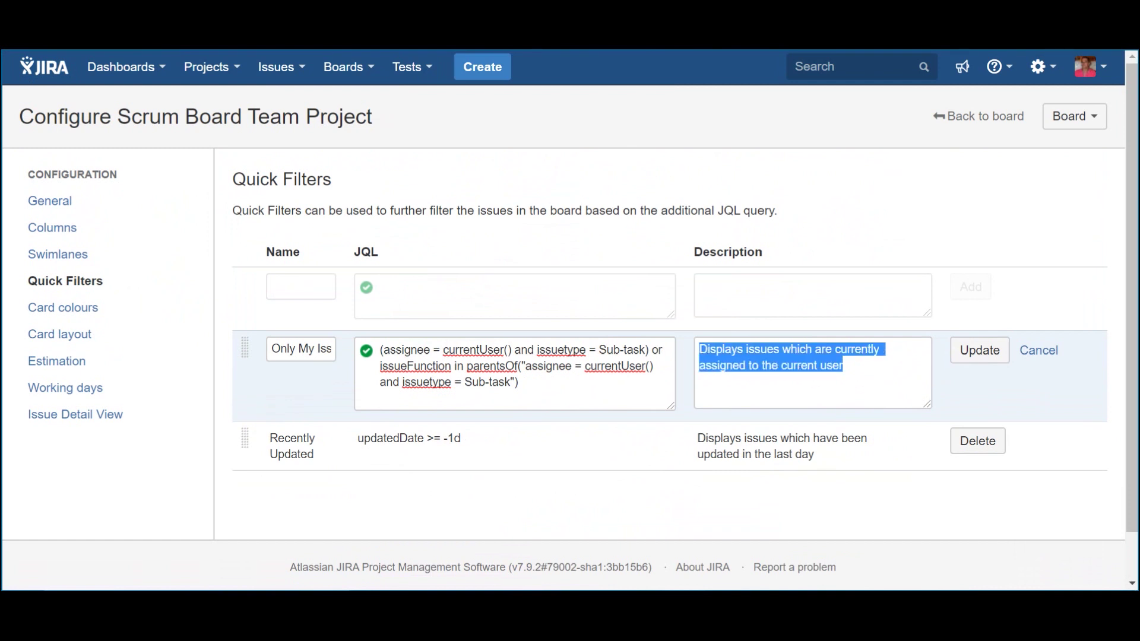
pyautogui.write('Displays issues which are currently assigned to the current user and the corresponding backlog items')
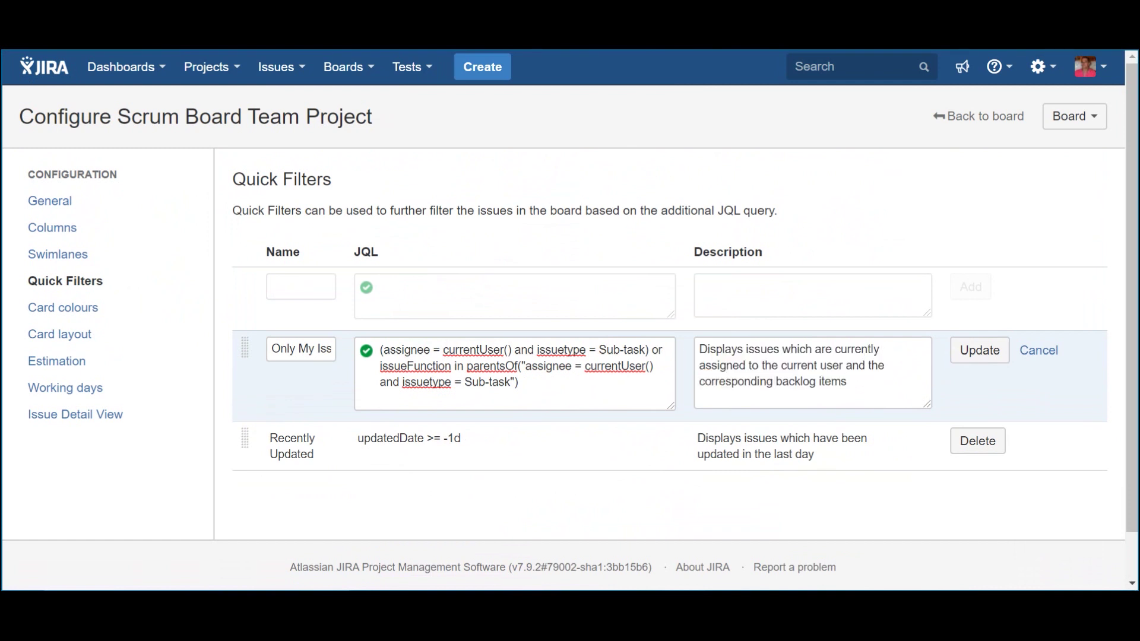
pyautogui.click(979, 350)
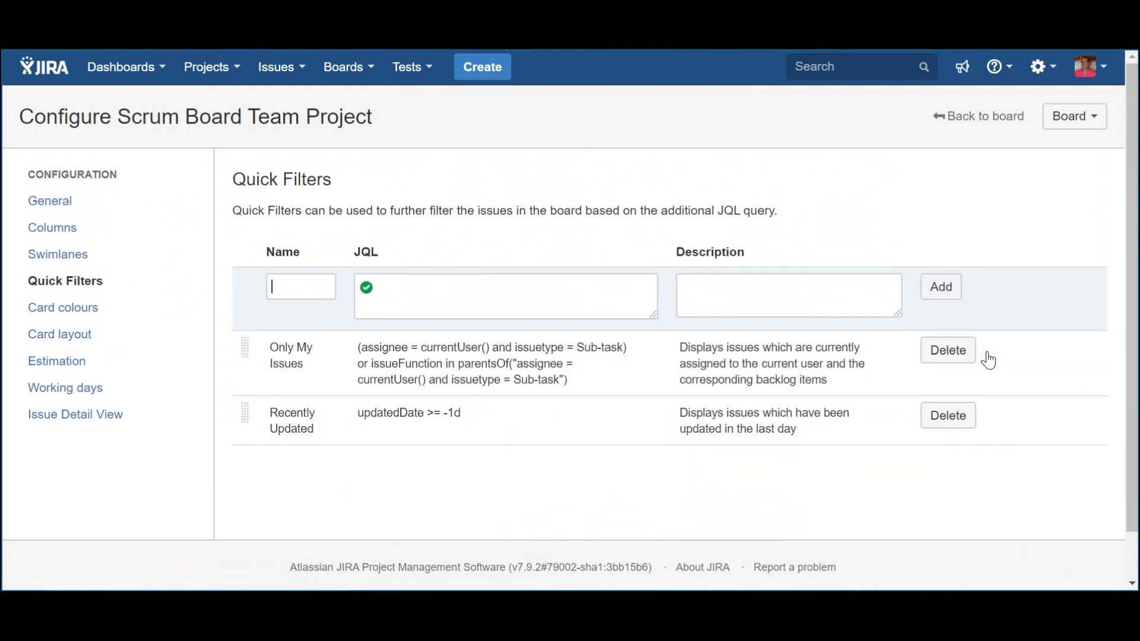
# Step: Add a quick filter for the first teammate with their assignee-and-parents query and description
pyautogui.write('Tiago')
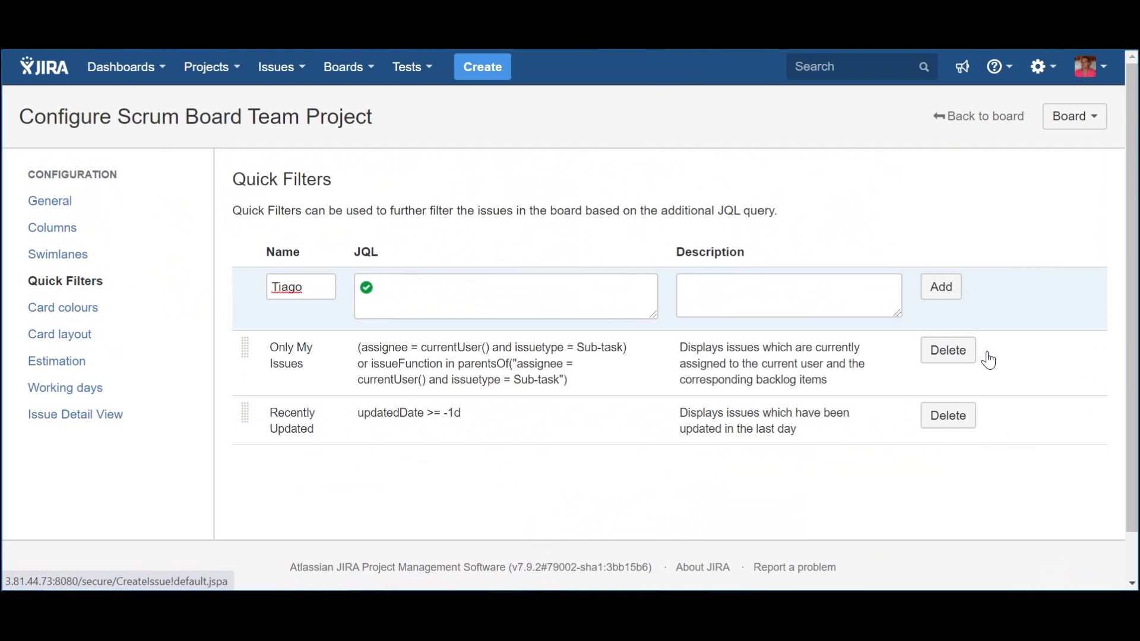
pyautogui.press('Tab')
pyautogui.write('(assignee = palhoti and issuetype = Sub-task) or issueFunction in parentsOf("assignee = palhoti and issuetype = Sub-task")')
pyautogui.scroll(-1, 989, 360)
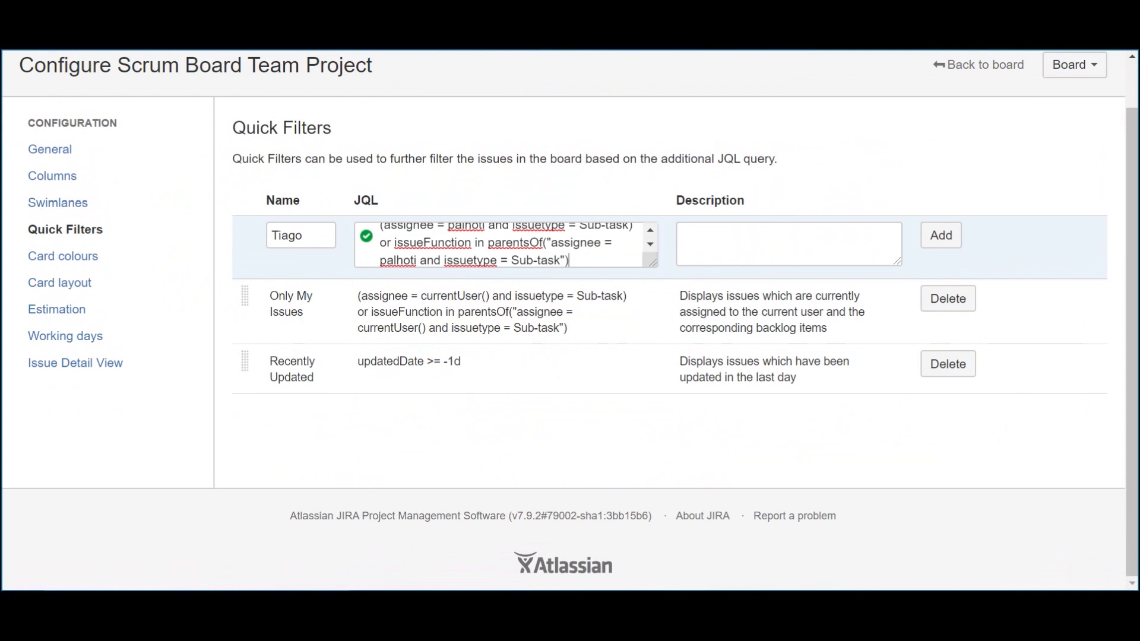
pyautogui.click(741, 312)
pyautogui.write('Displays issues which are currently assigned to the current user and the corresponding backlog items')
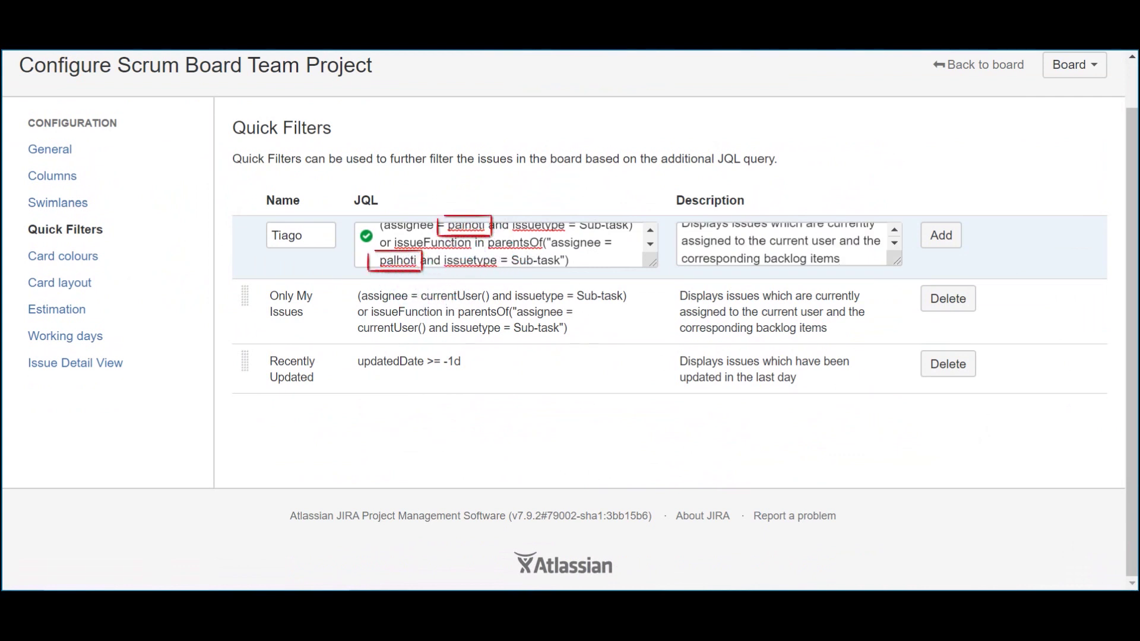
pyautogui.click(748, 241)
pyautogui.hotkey('shift', 'Right')
pyautogui.hotkey('shift', 'Right')
pyautogui.hotkey('shift', 'Right')
pyautogui.hotkey('shift', 'Right')
pyautogui.hotkey('shift', 'Right')
pyautogui.hotkey('shift', 'Right')
pyautogui.hotkey('shift', 'Right')
pyautogui.hotkey('shift', 'Right')
pyautogui.hotkey('shift', 'Right')
pyautogui.hotkey('shift', 'Right')
pyautogui.hotkey('shift', 'Right')
pyautogui.hotkey('shift', 'Right')
pyautogui.hotkey('shift', 'Right')
pyautogui.hotkey('shift', 'Right')
pyautogui.hotkey('shift', 'Right')
pyautogui.hotkey('shift', 'Right')
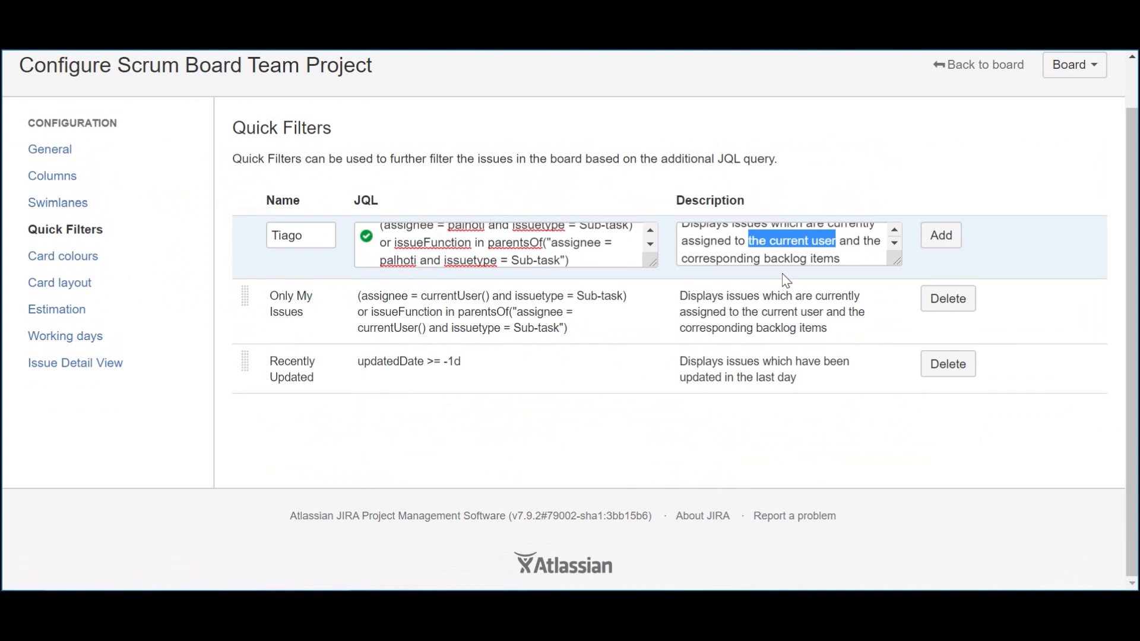
pyautogui.write('Tiago')
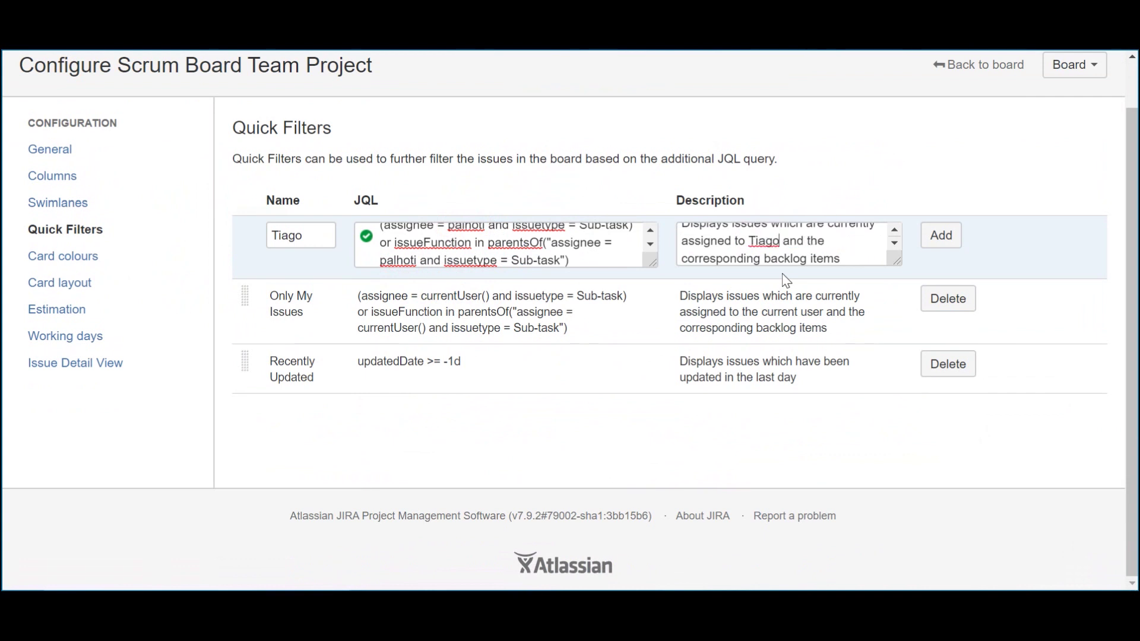
pyautogui.click(943, 237)
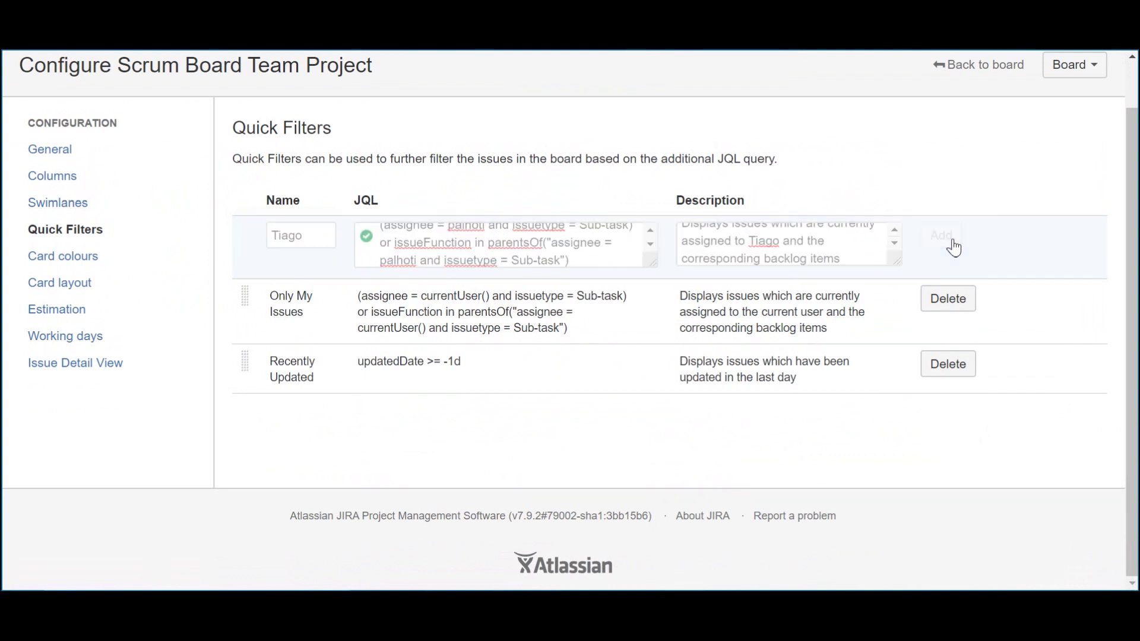
# Step: Add a matching quick filter for the second teammate with query and description
pyautogui.write('Csaba')
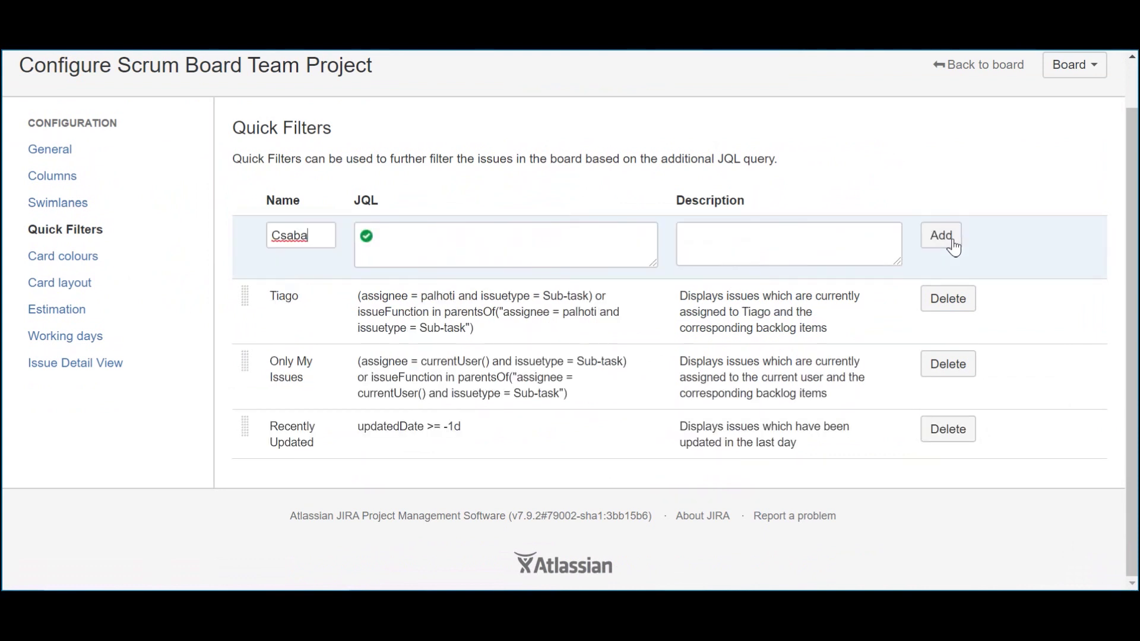
pyautogui.press('Tab')
pyautogui.write('(assignee = vcsabbi and issuetype = Sub-task) or issueFunction in parentsOf("assignee = vcsabbi and issuetype = Sub-task")')
pyautogui.press('Tab')
pyautogui.write('Displays issues which are currently assigned to Csaba and the corresponding backlog items')
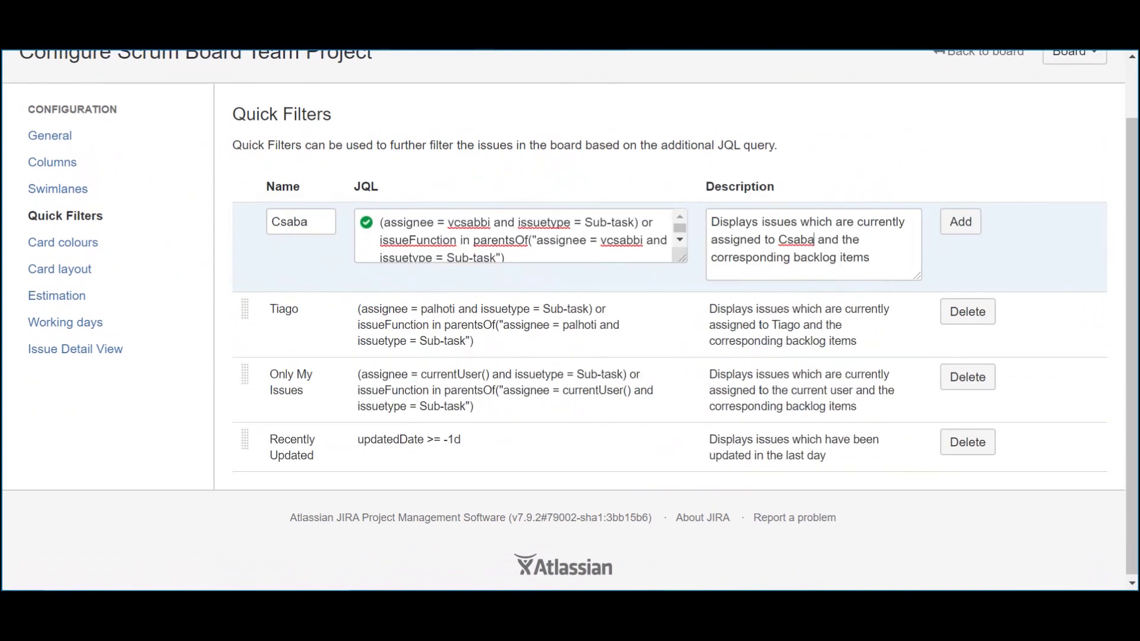
pyautogui.click(977, 230)
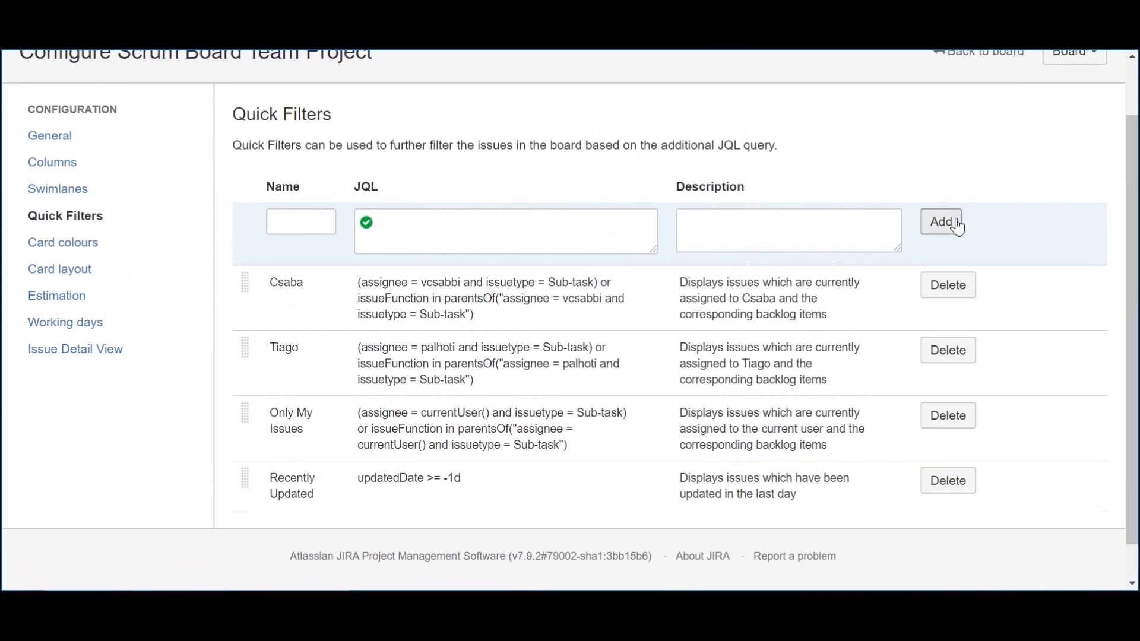
pyautogui.scroll(1, 968, 229)
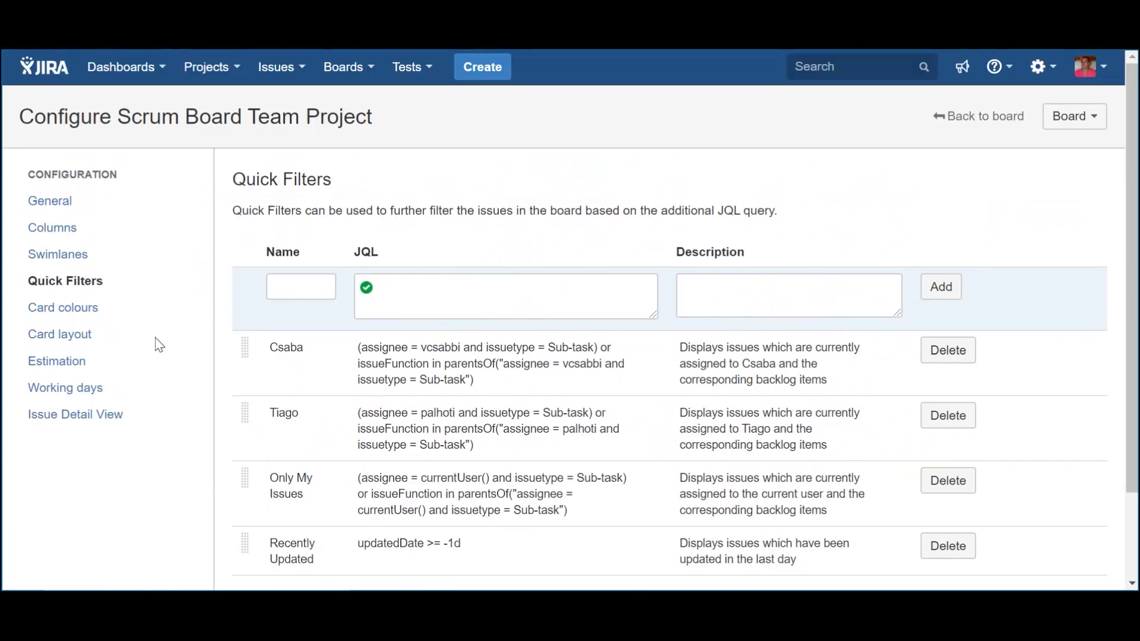
# Step: Keep Story Points estimation and enable tracking of Remaining Estimate and Time Spent
pyautogui.click(68, 367)
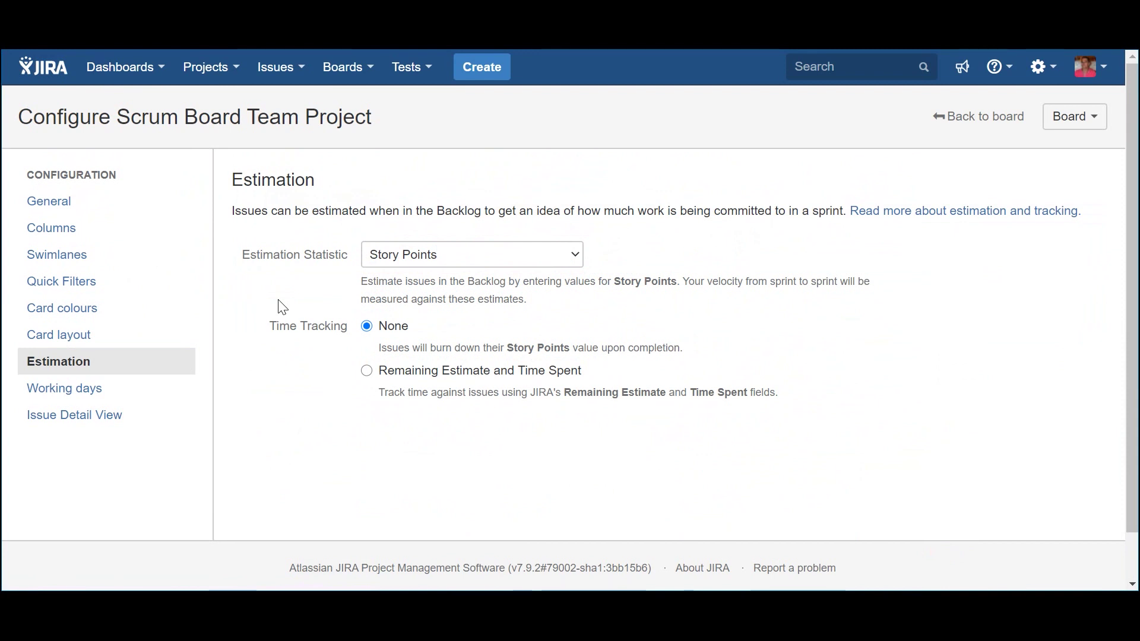
pyautogui.click(367, 373)
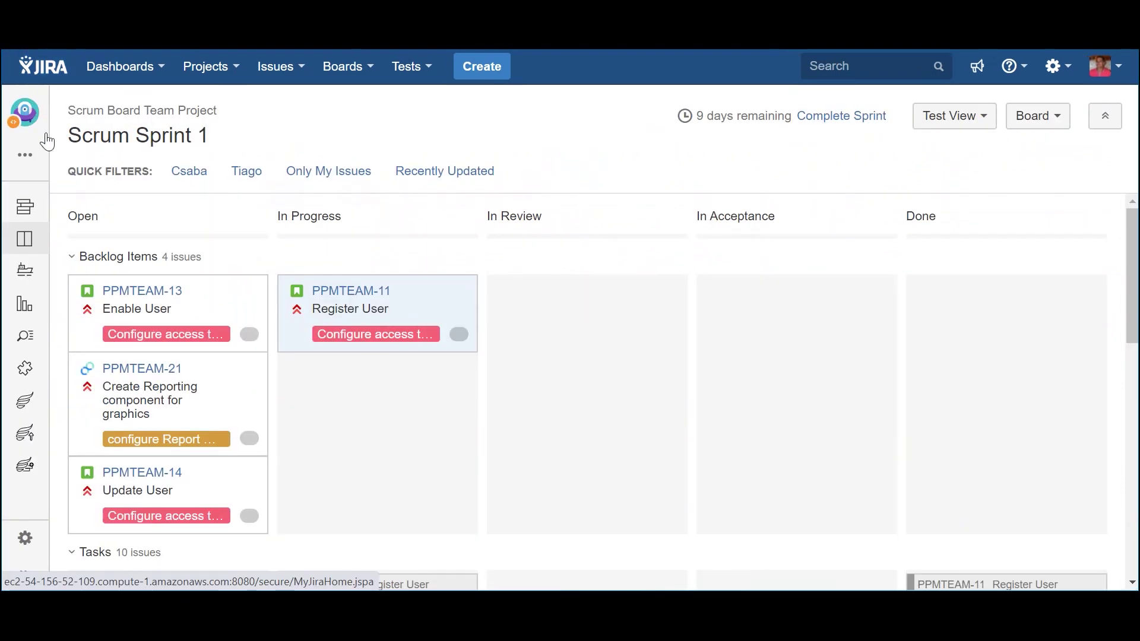
# Step: On the Sprint 1 board, move PPMTEAM-21 through the columns and back to Open
pyautogui.click(25, 155)
pyautogui.moveTo(171, 391); pyautogui.dragTo(404, 392)
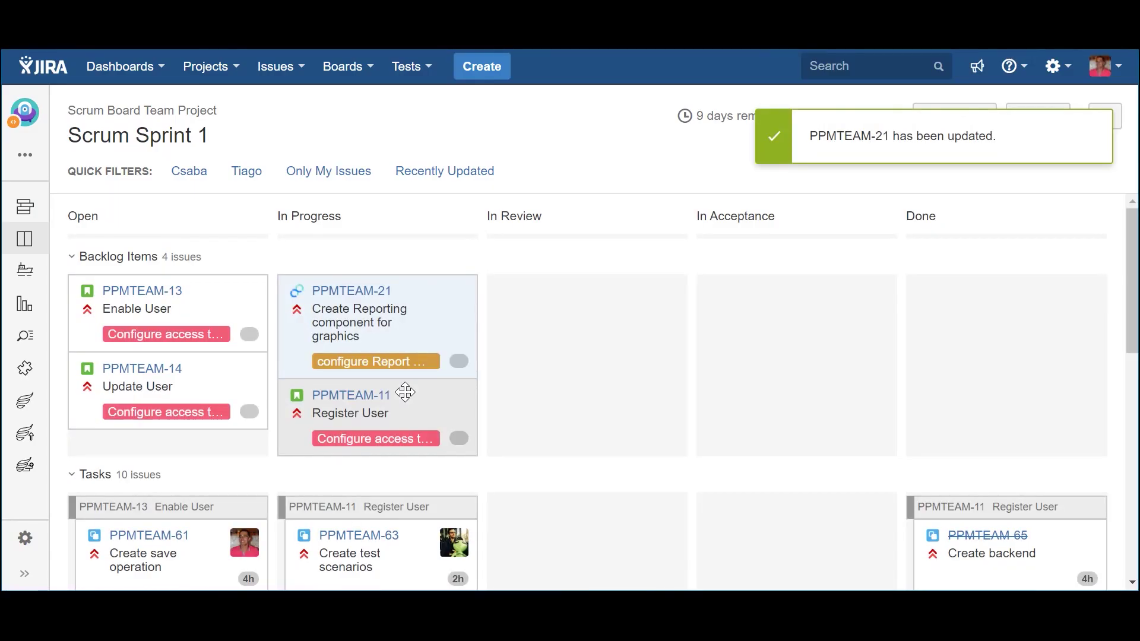
pyautogui.moveTo(389, 308); pyautogui.dragTo(829, 339)
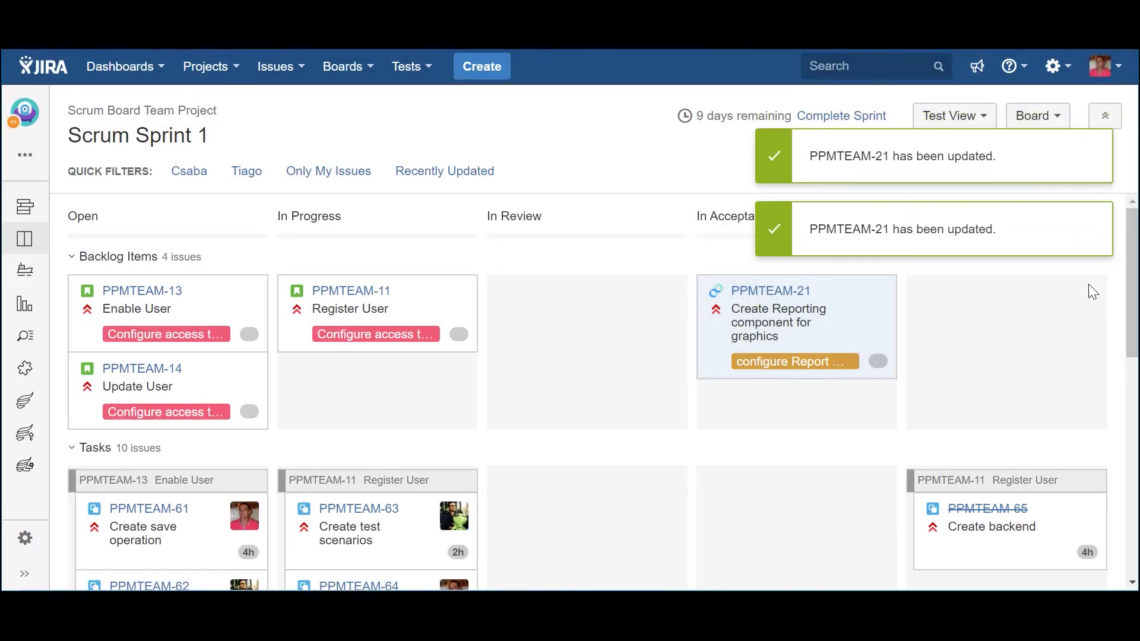
pyautogui.moveTo(832, 295)
pyautogui.mouseDown()
pyautogui.moveTo(519, 308)
pyautogui.moveTo(847, 303)
pyautogui.mouseUp()
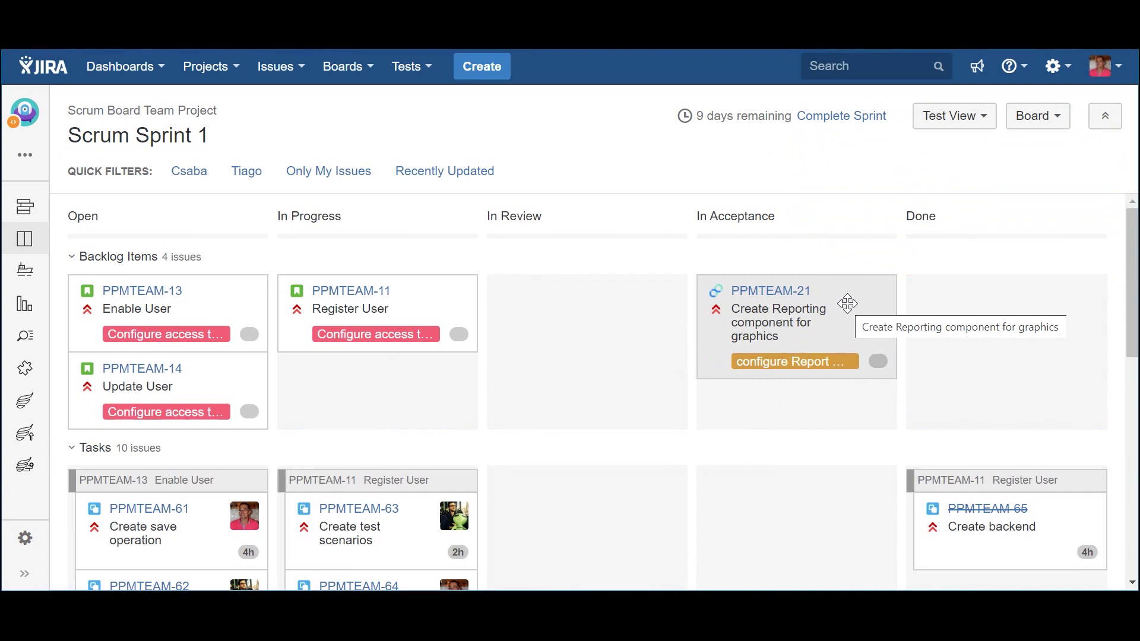
pyautogui.moveTo(848, 303); pyautogui.dragTo(200, 407)
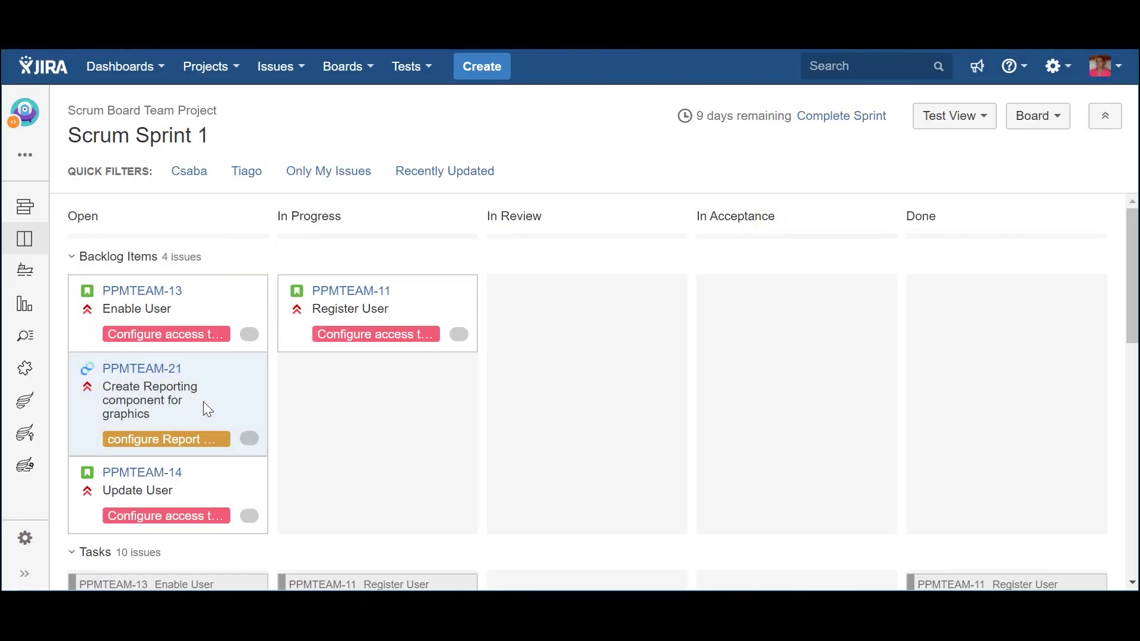
# Step: Move task PPMTEAM-62 Send confirmation email into In Progress
pyautogui.scroll(-5, 538, 327)
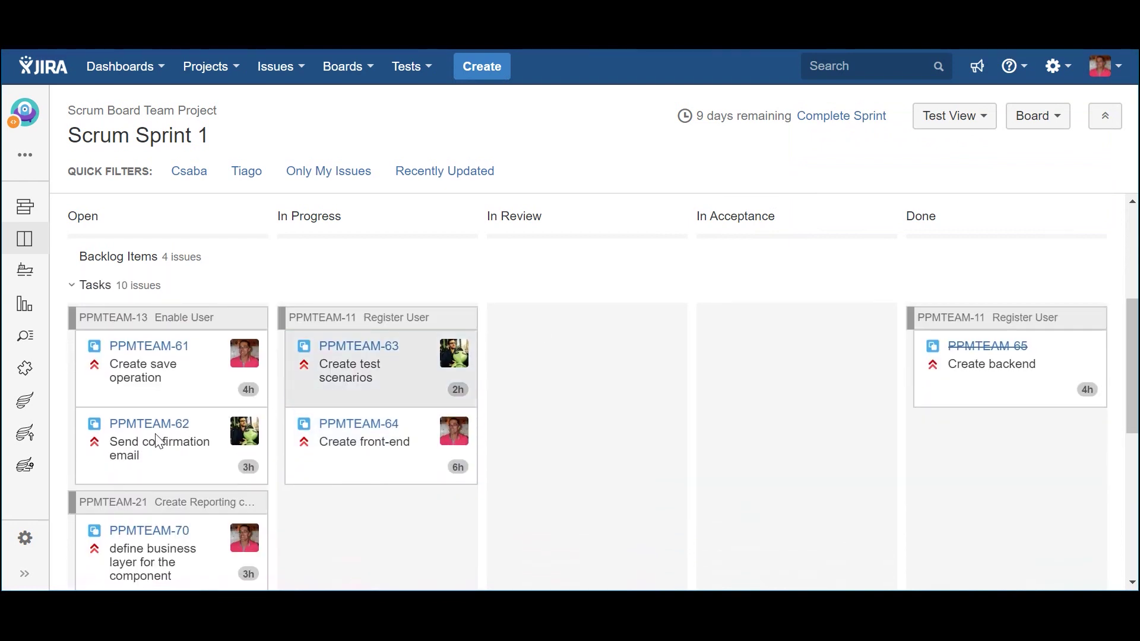
pyautogui.moveTo(155, 435); pyautogui.dragTo(369, 504)
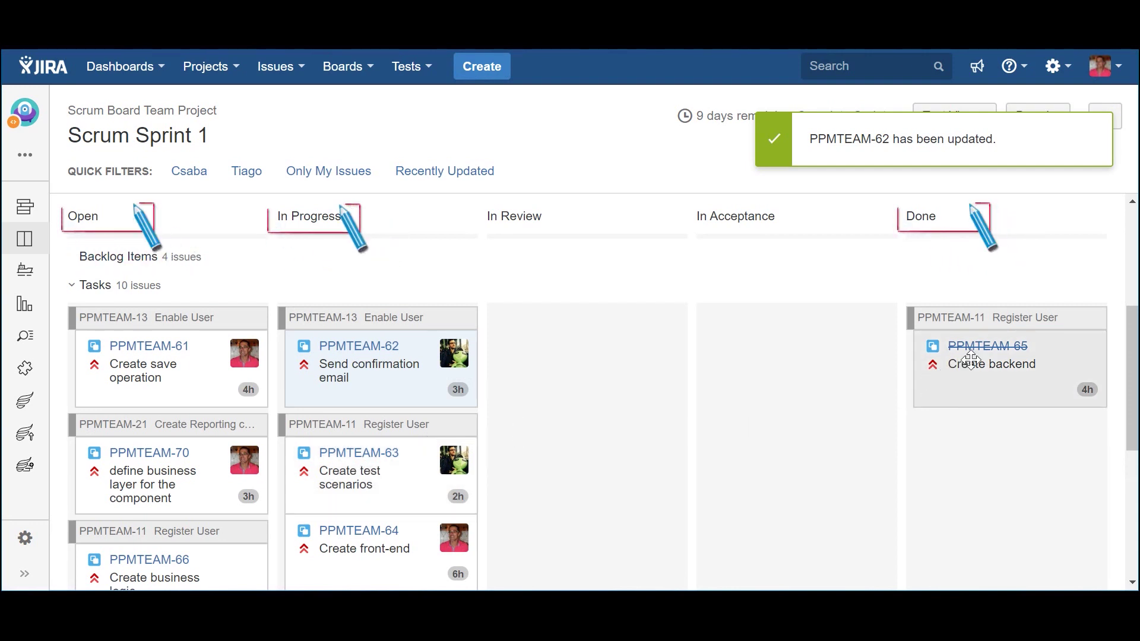
pyautogui.click(1043, 333)
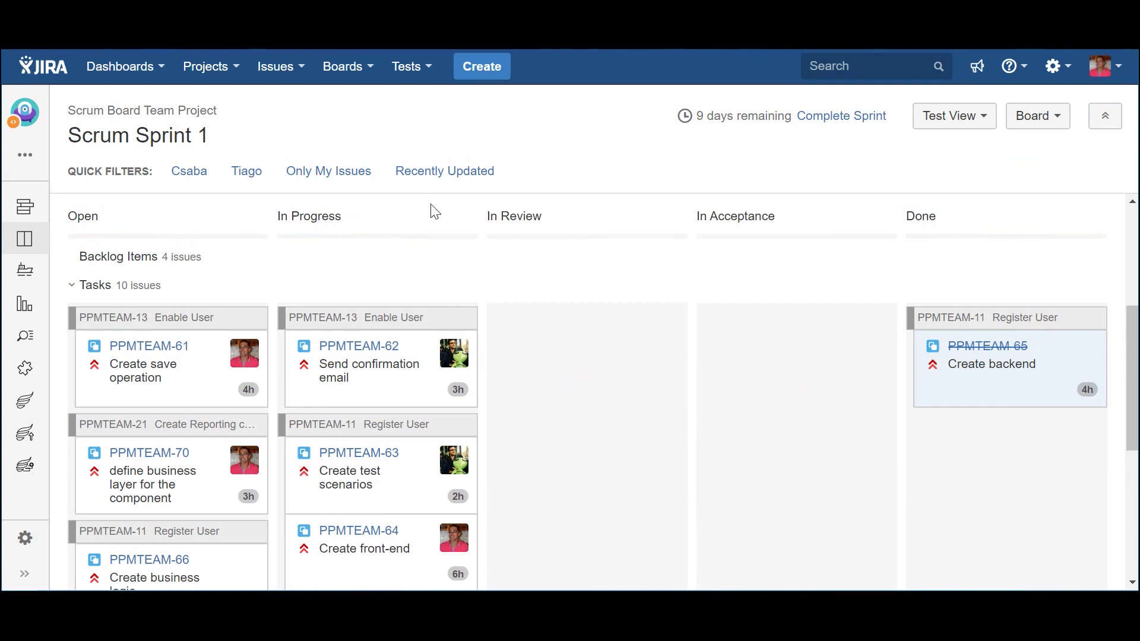
# Step: Apply Only My Issues plus the first teammate's quick filter, leaving PPMTEAM-13 and PPMTEAM-11
pyautogui.click(335, 173)
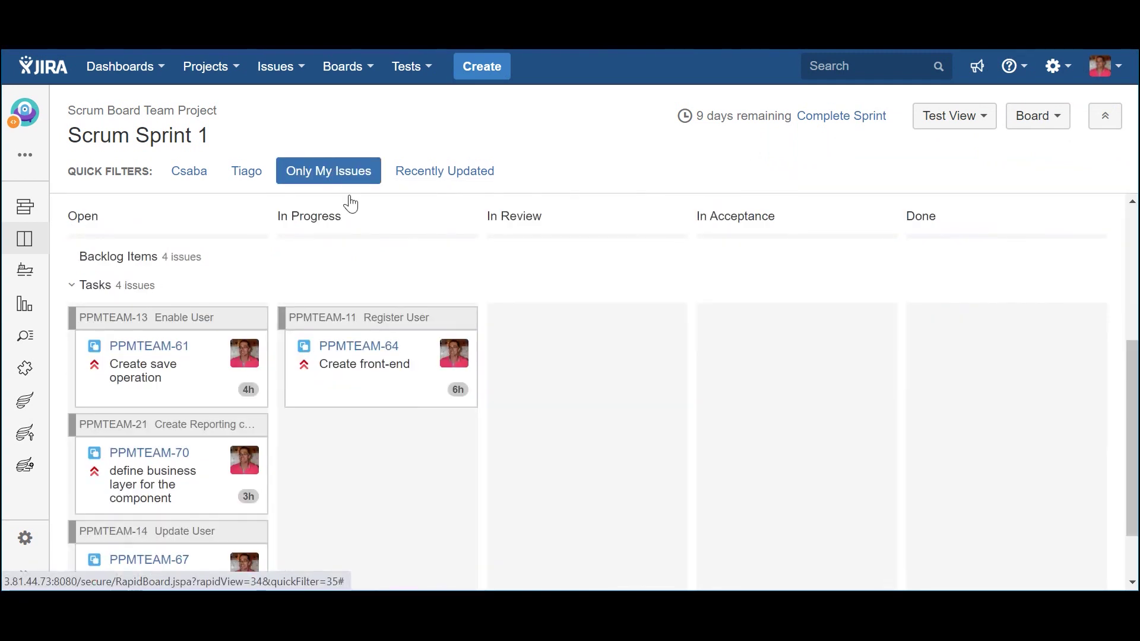
pyautogui.scroll(-1, 1128, 392)
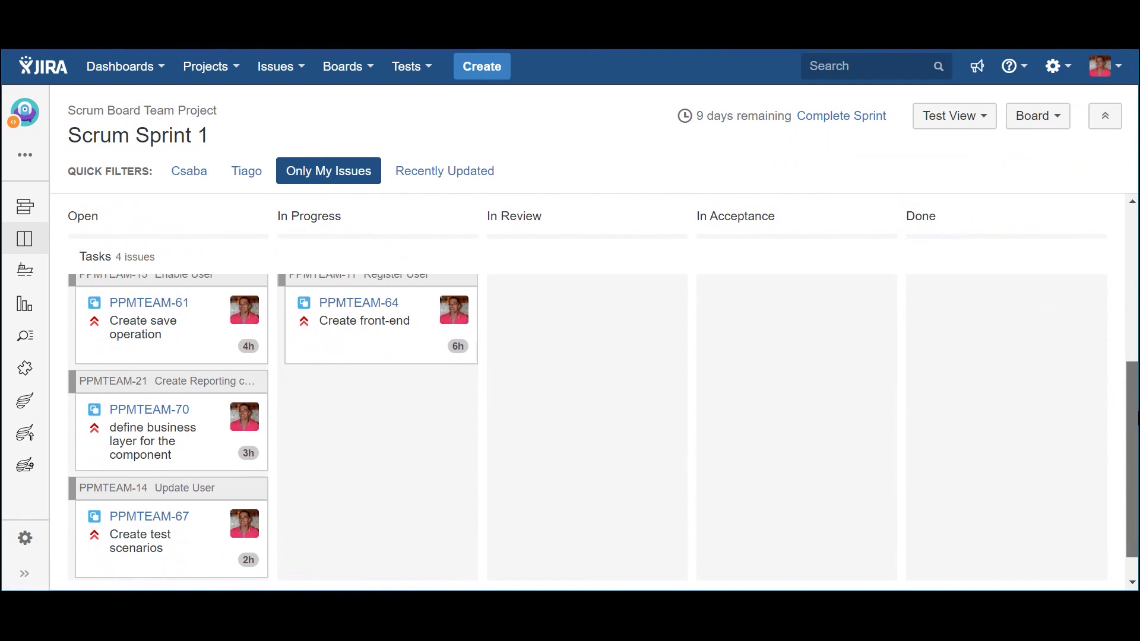
pyautogui.scroll(1, 602, 432)
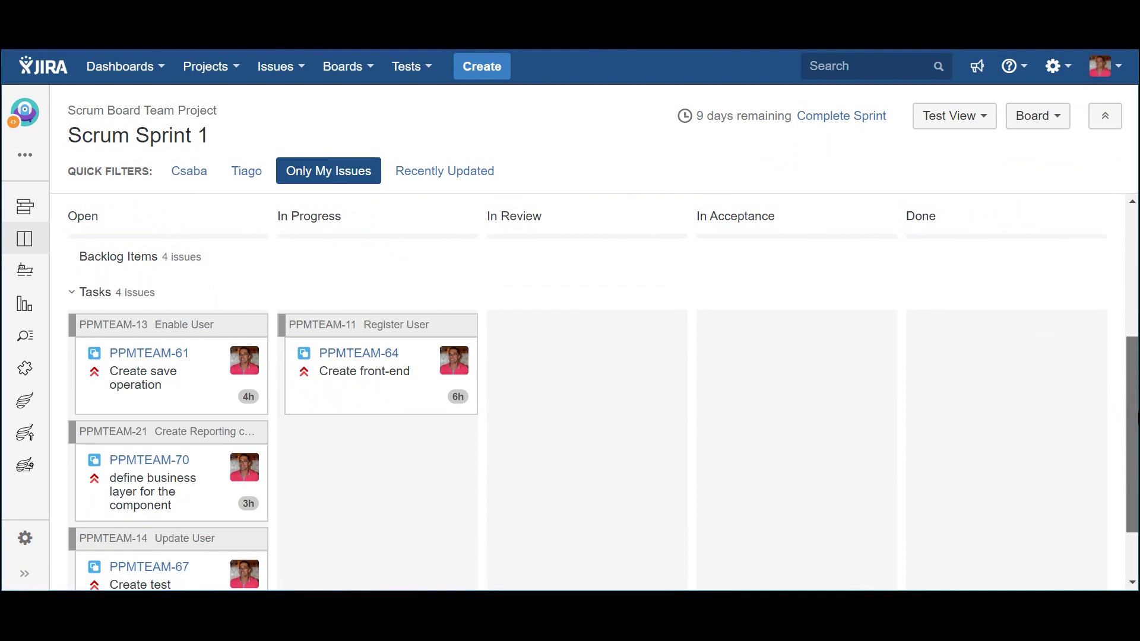
pyautogui.scroll(3, 603, 435)
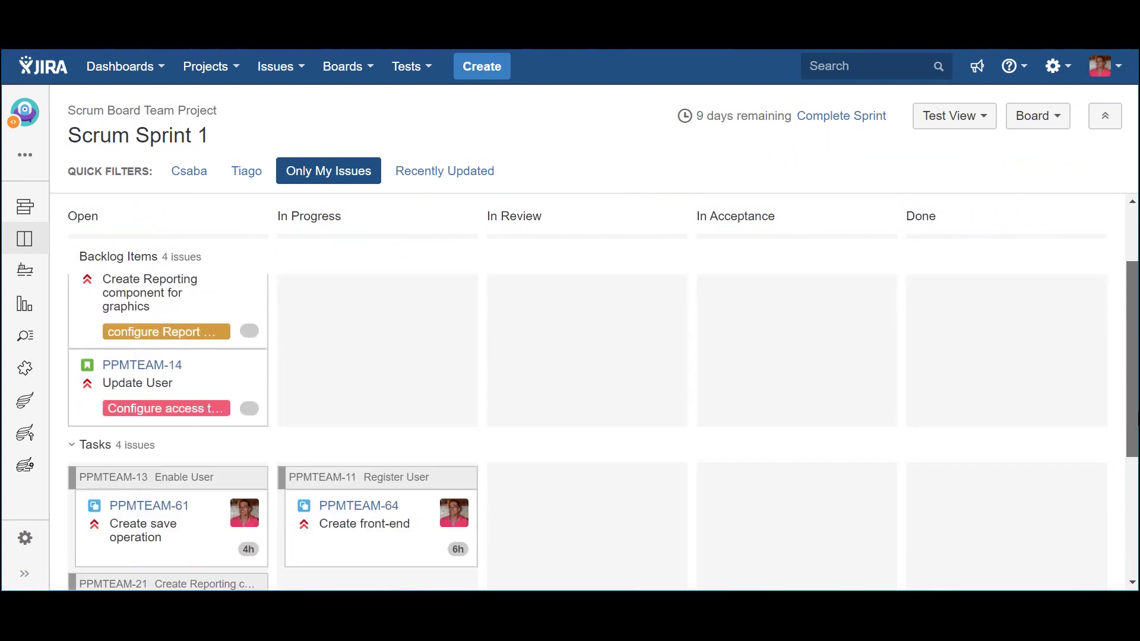
pyautogui.scroll(1, 602, 435)
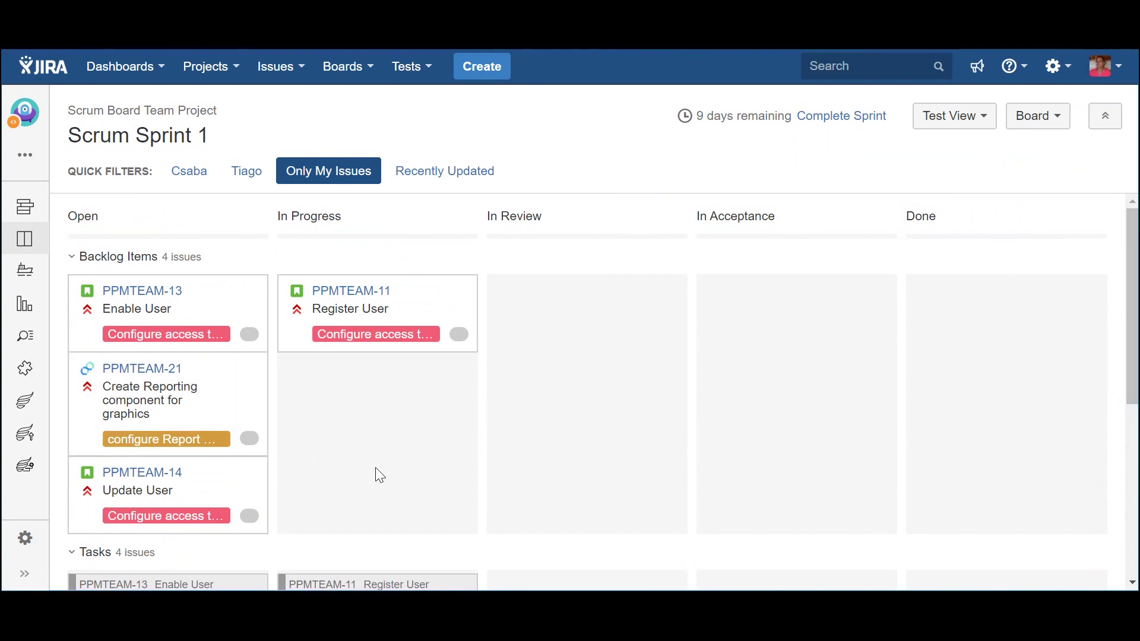
pyautogui.click(188, 173)
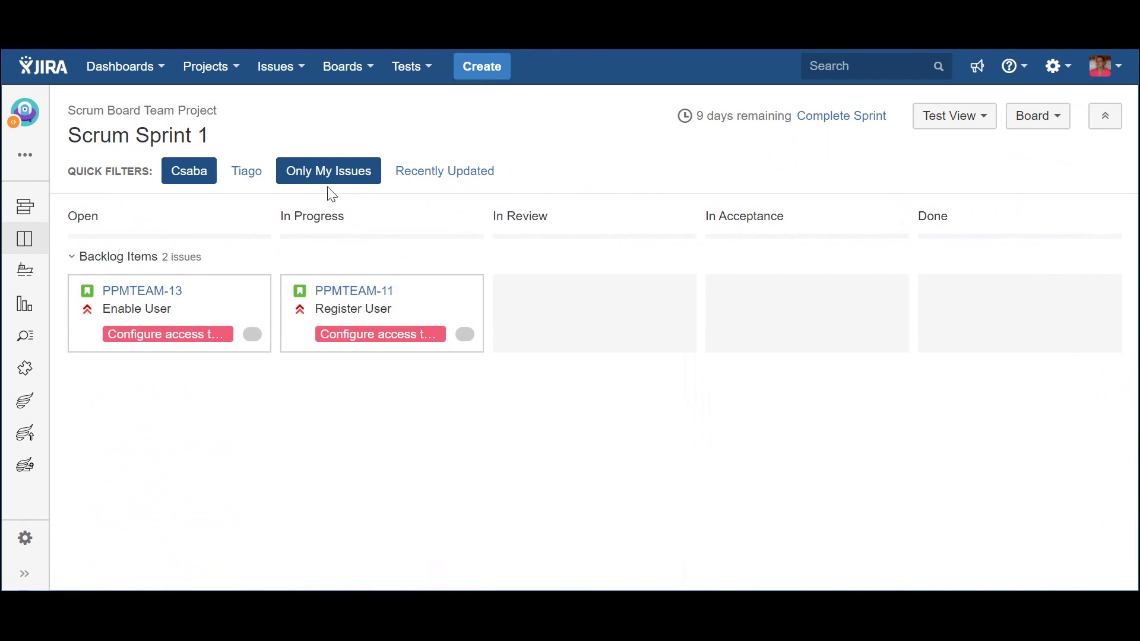
# Step: Turn off Only My Issues so the teammate's filter shows PPMTEAM-62 and PPMTEAM-63
pyautogui.click(348, 171)
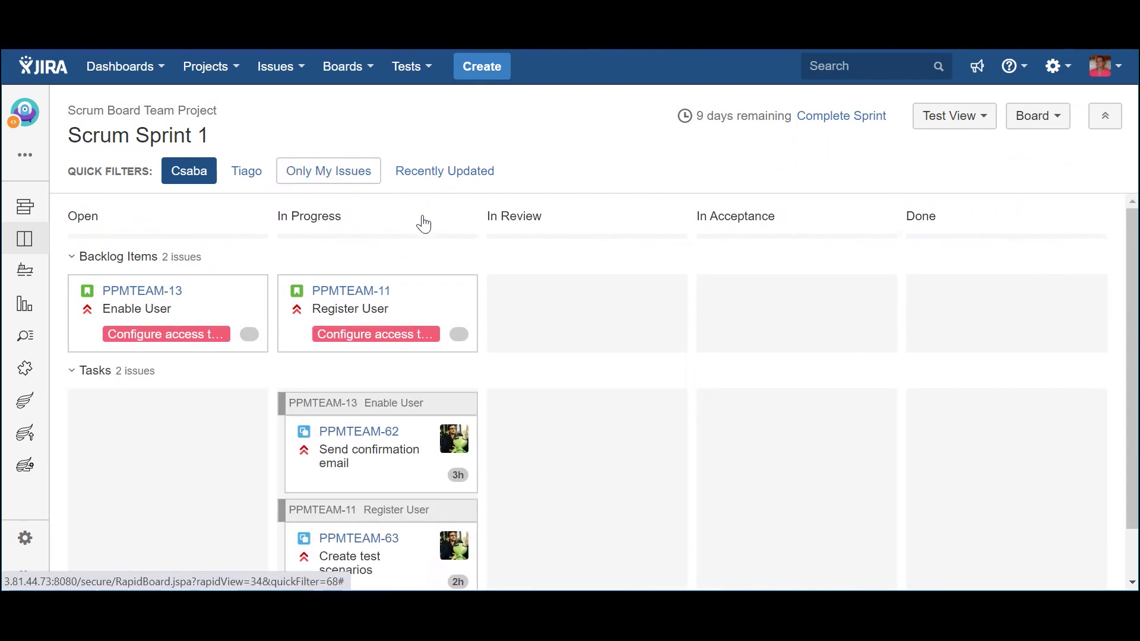
pyautogui.moveTo(1133, 408); pyautogui.dragTo(1136, 413)
pyautogui.scroll(1, 1137, 413)
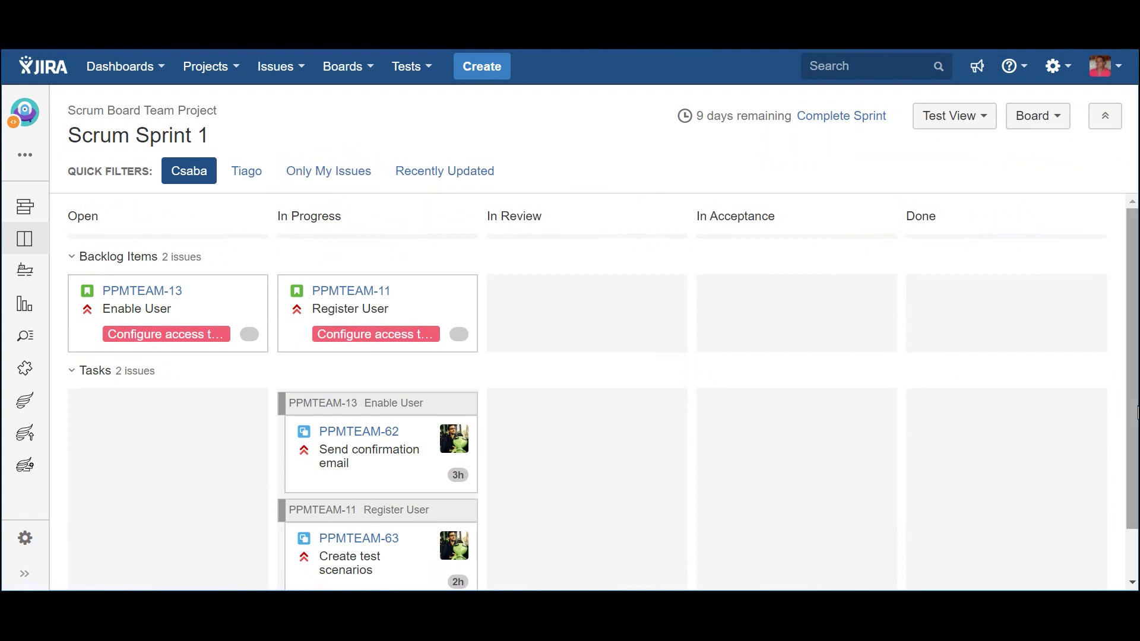
pyautogui.click(1100, 124)
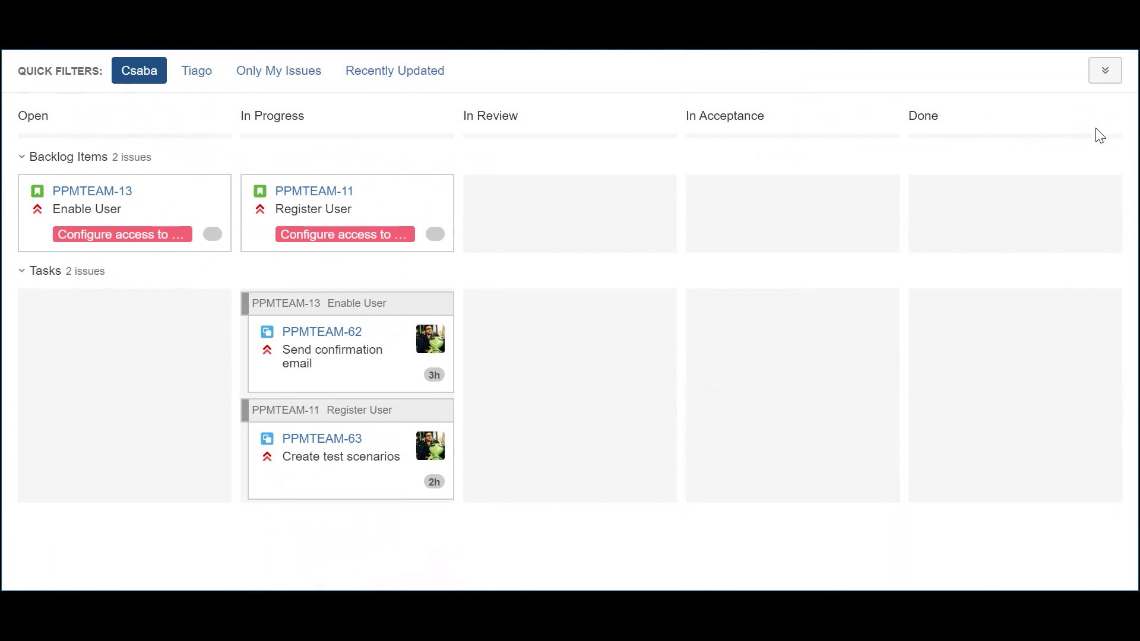
pyautogui.click(1099, 76)
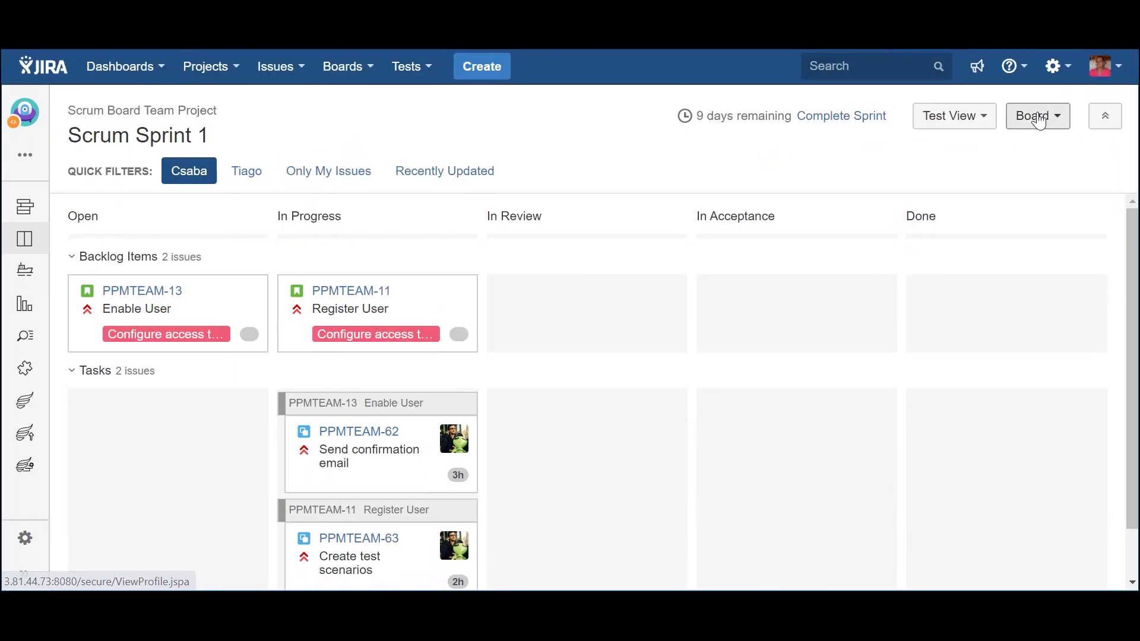